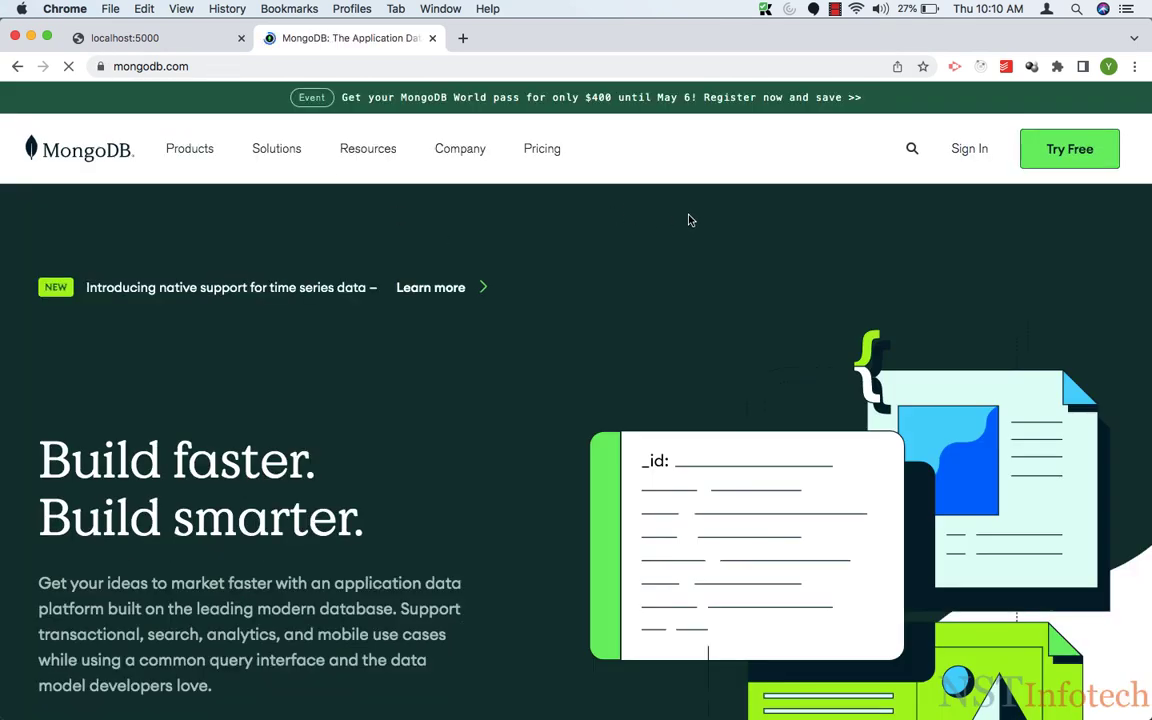
- Open the free MongoDB Atlas registration form and review its required fields and sign-up options
click(1060, 152)
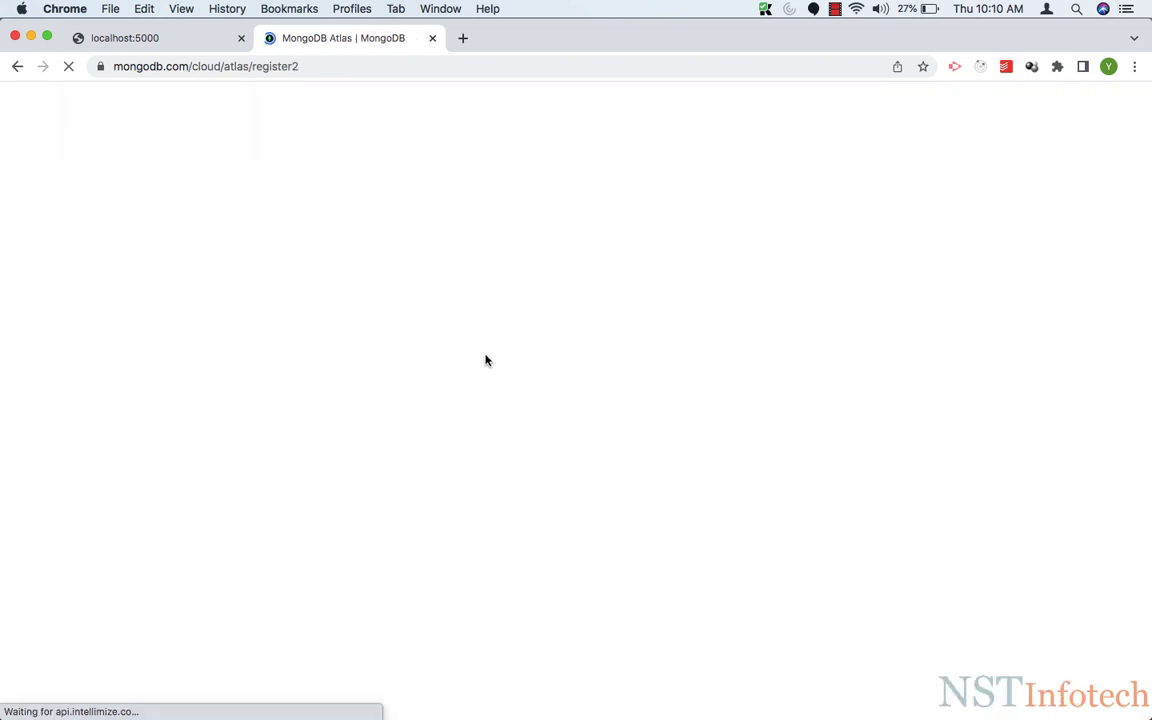
scroll(485, 360, down, 5)
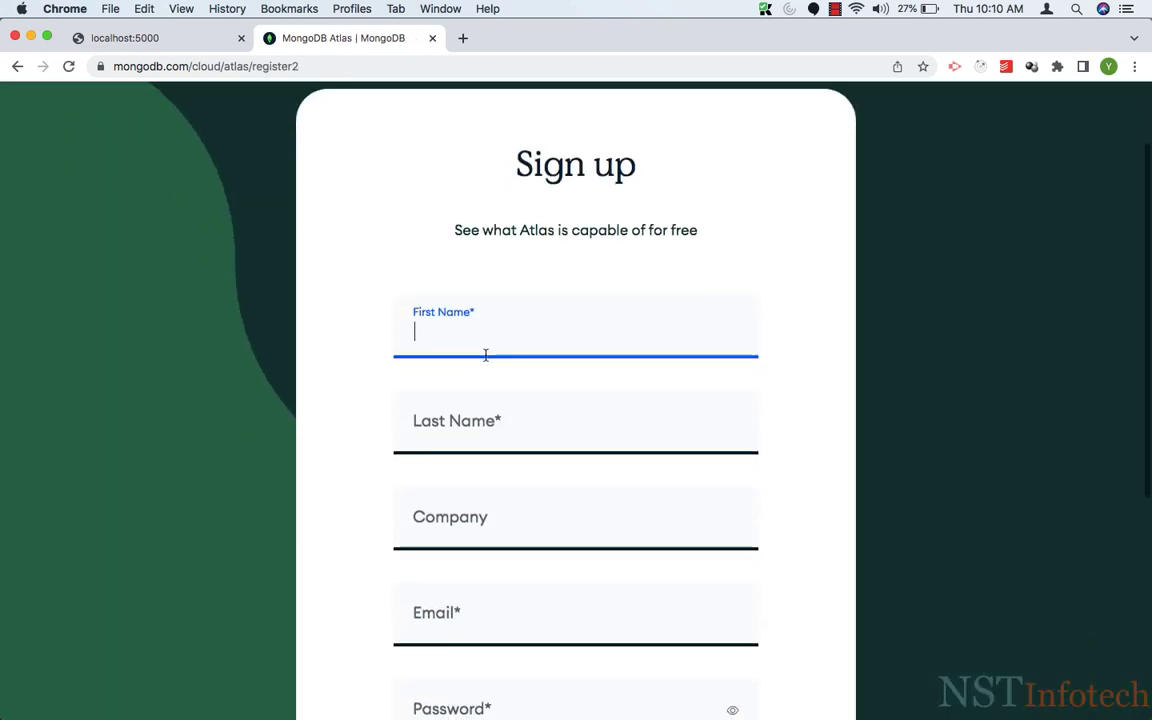
scroll(484, 358, down, 2)
scroll(483, 360, up, 3)
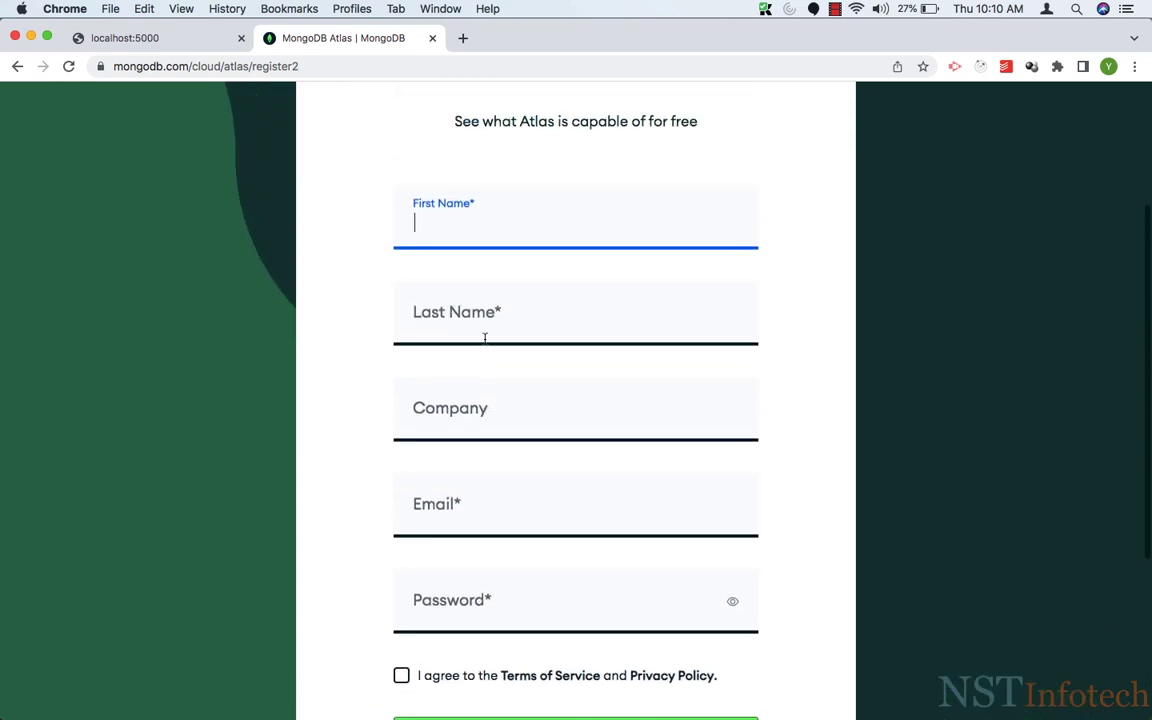
scroll(463, 462, down, 2)
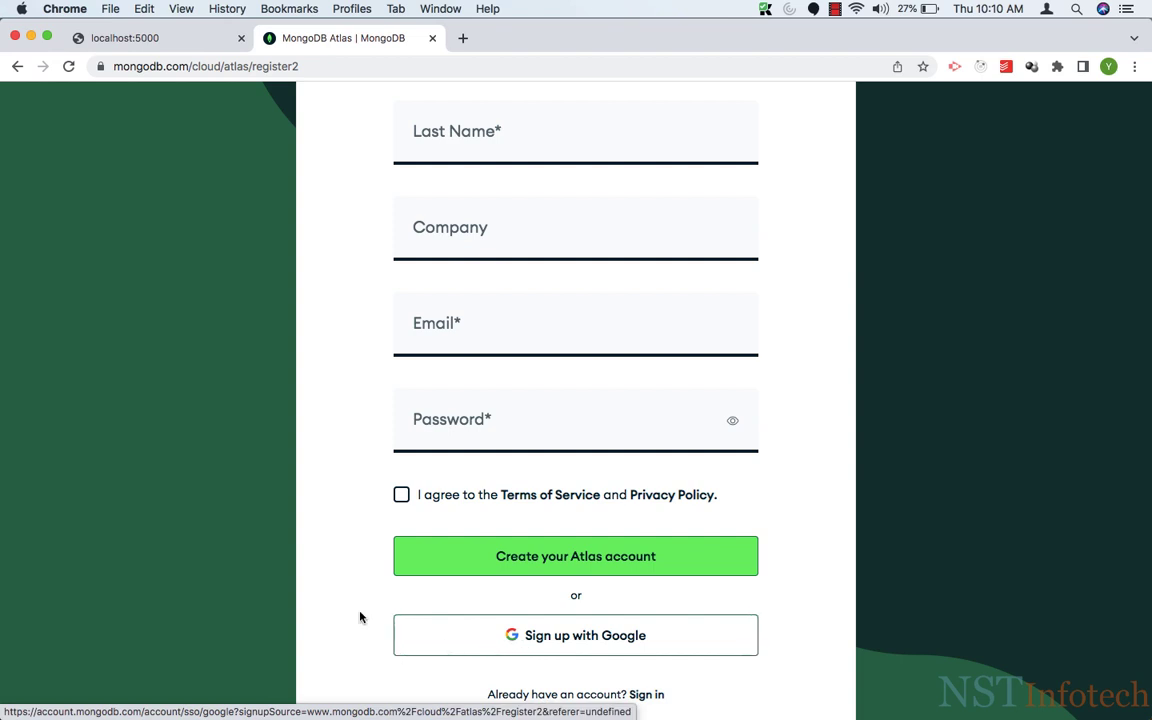
scroll(360, 617, up, 3)
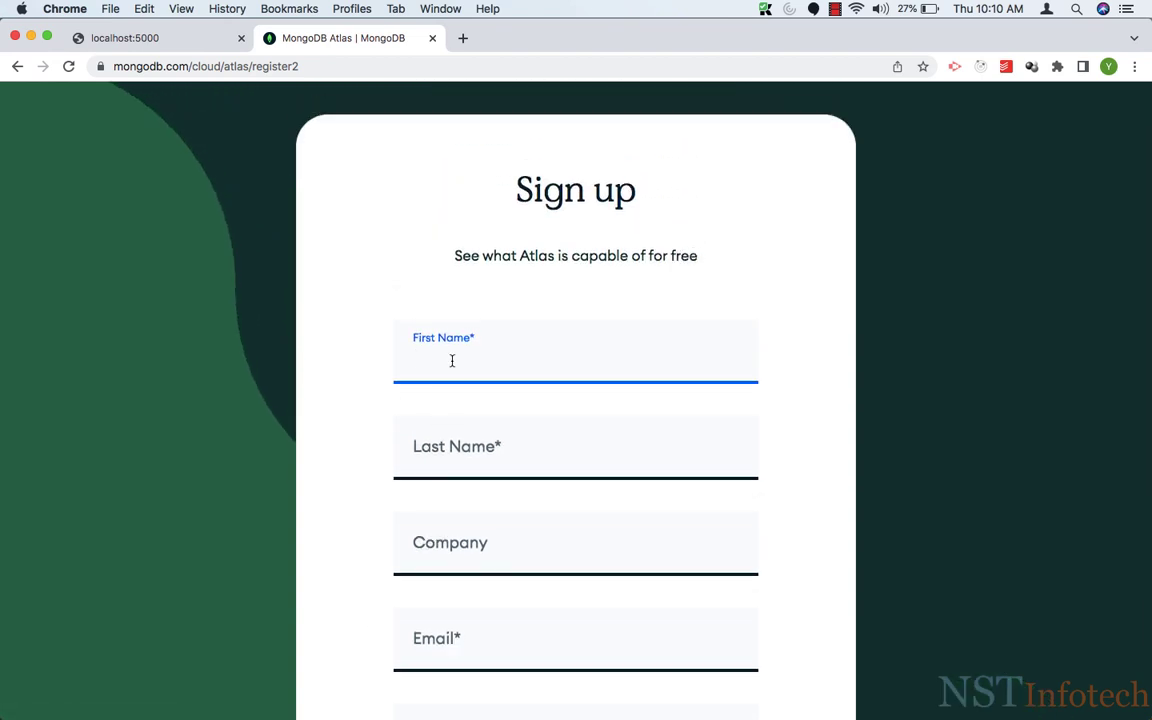
- Fill in the sign-up form with the first and last name, the company teachacademy, and the account email
text(Sameer)
key(Tab)
text(K)
scroll(346, 374, down, 3)
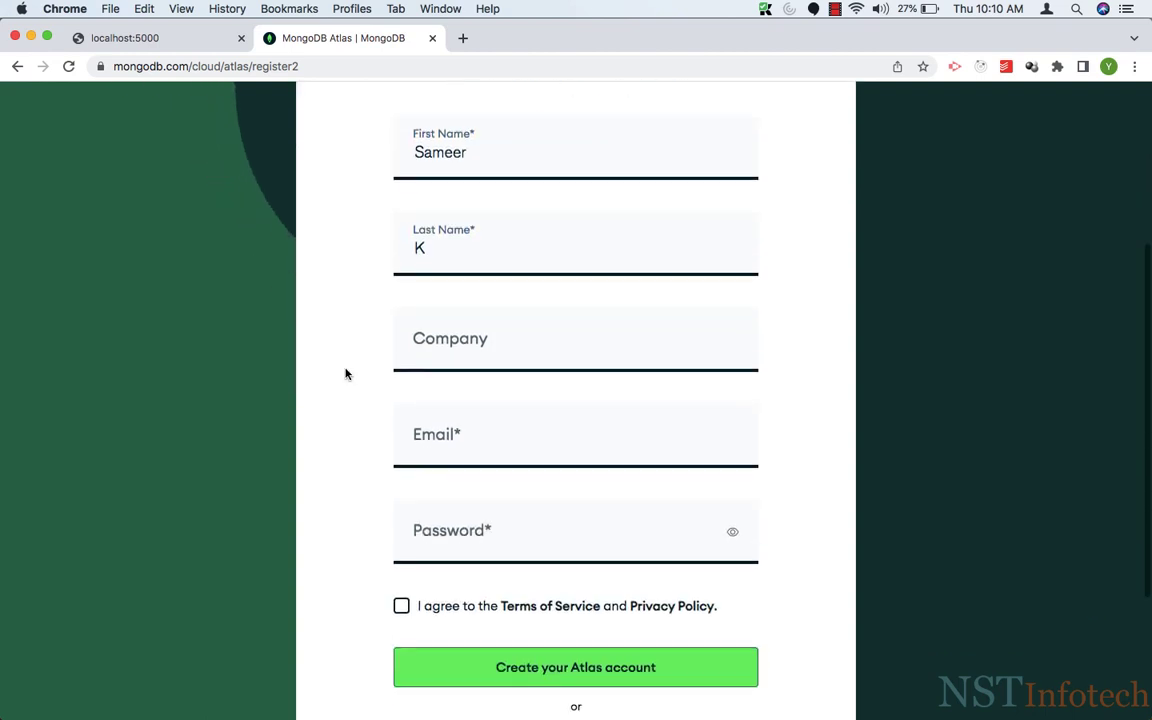
scroll(423, 371, down, 1)
click(454, 306)
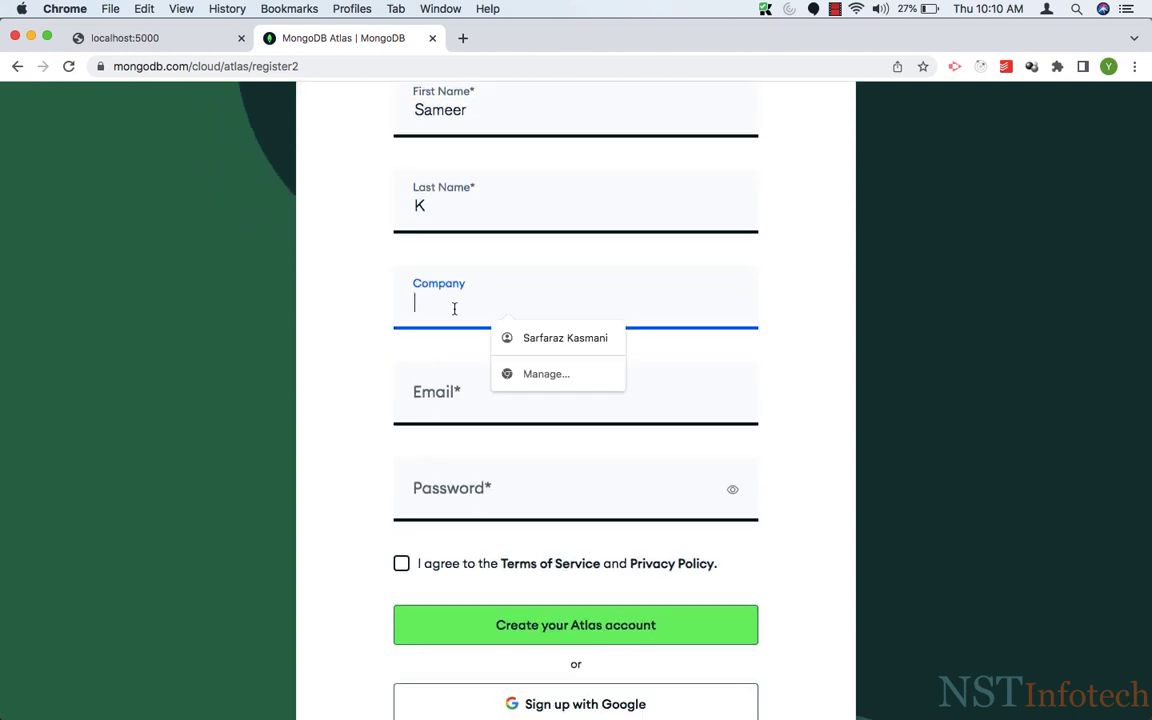
text(teacha)
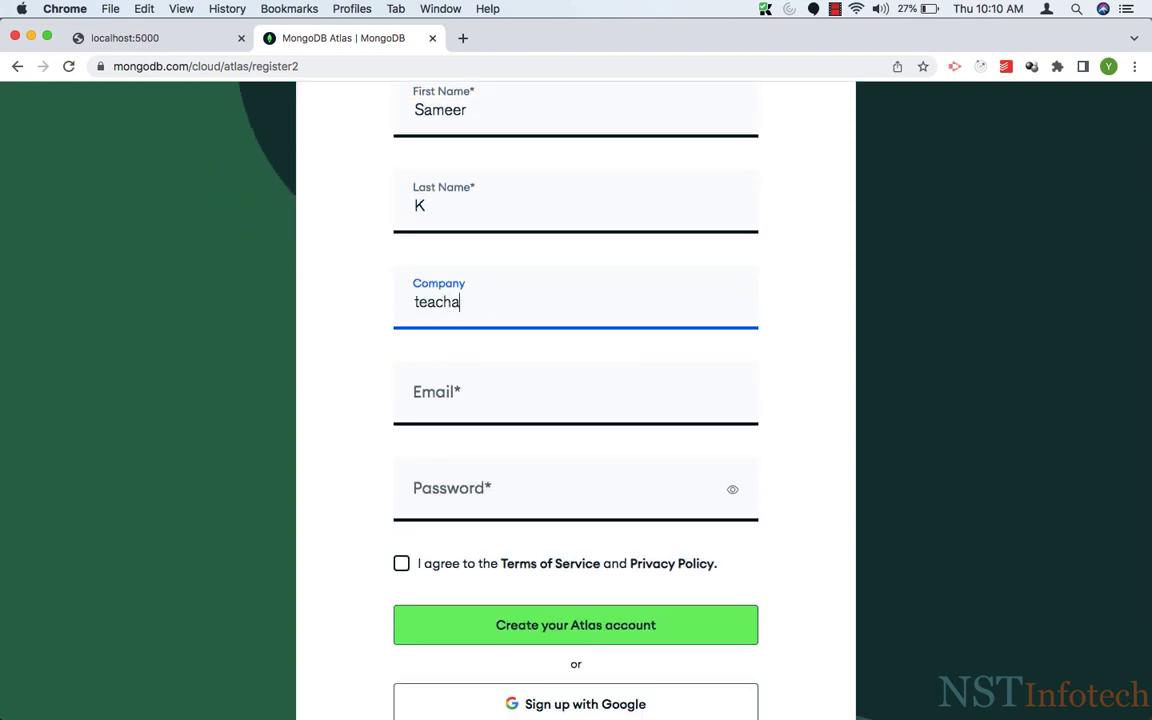
text(cademy)
click(460, 404)
key(super+v)
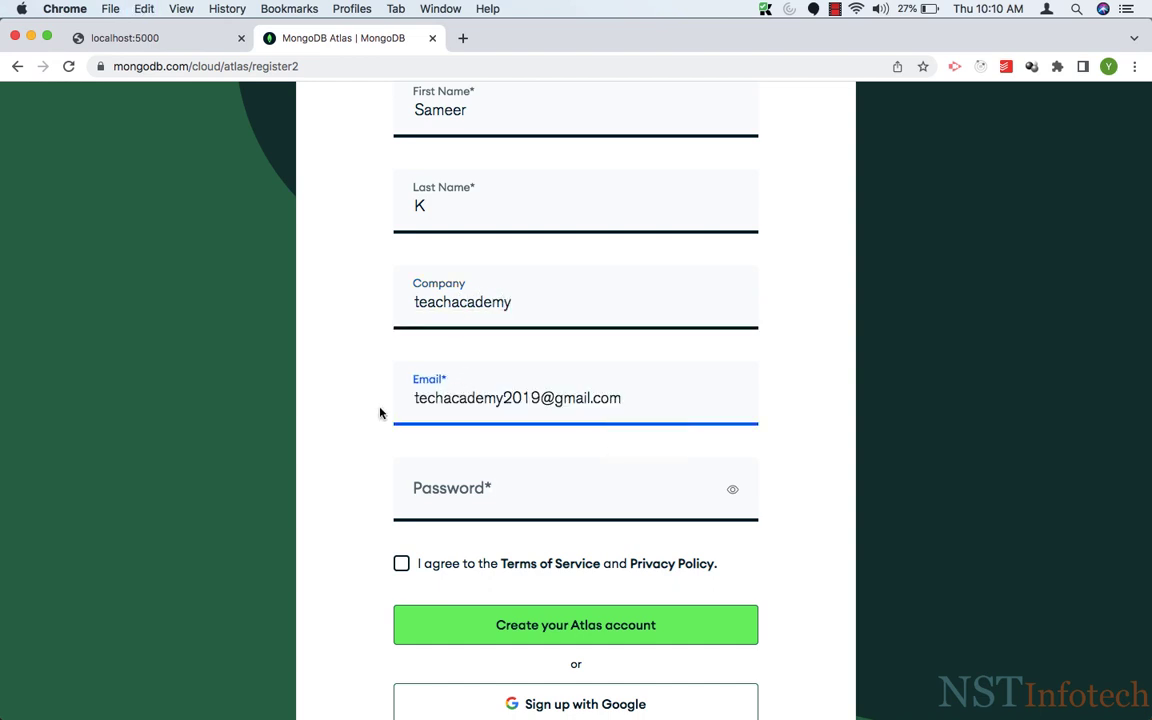
- Enter the account password, accept the terms and create the Atlas account, dismissing the offer to save the password
scroll(380, 413, down, 2)
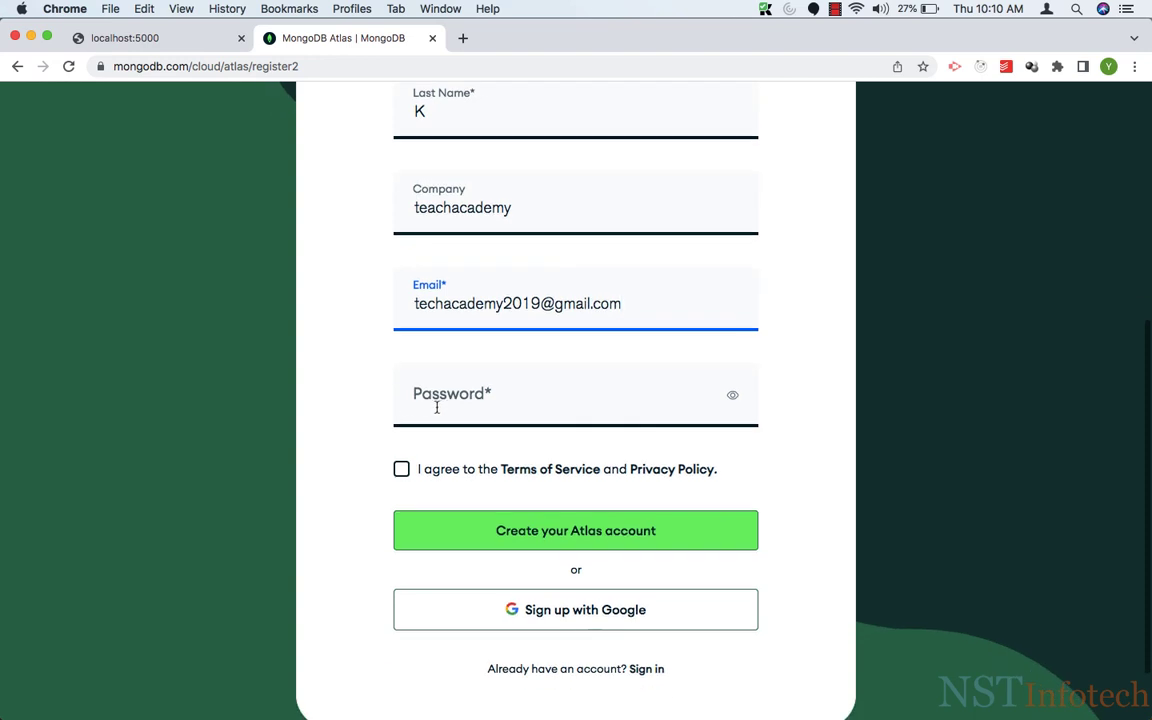
click(450, 394)
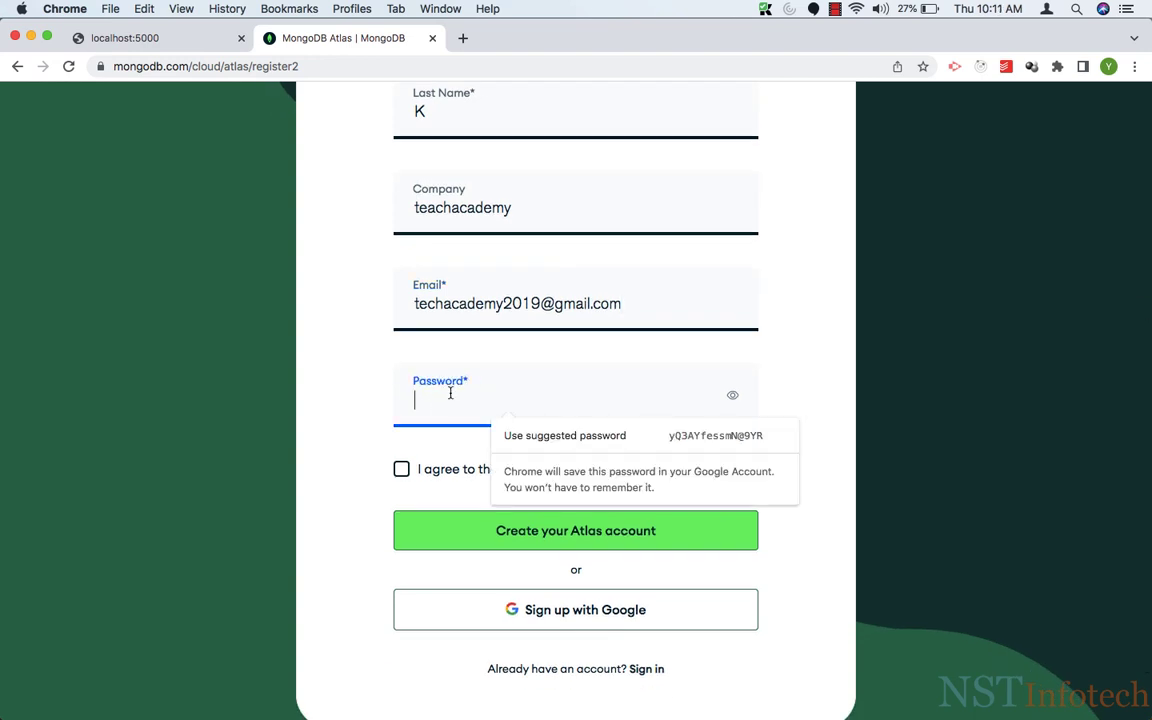
text(•••)
text(•••••••••)
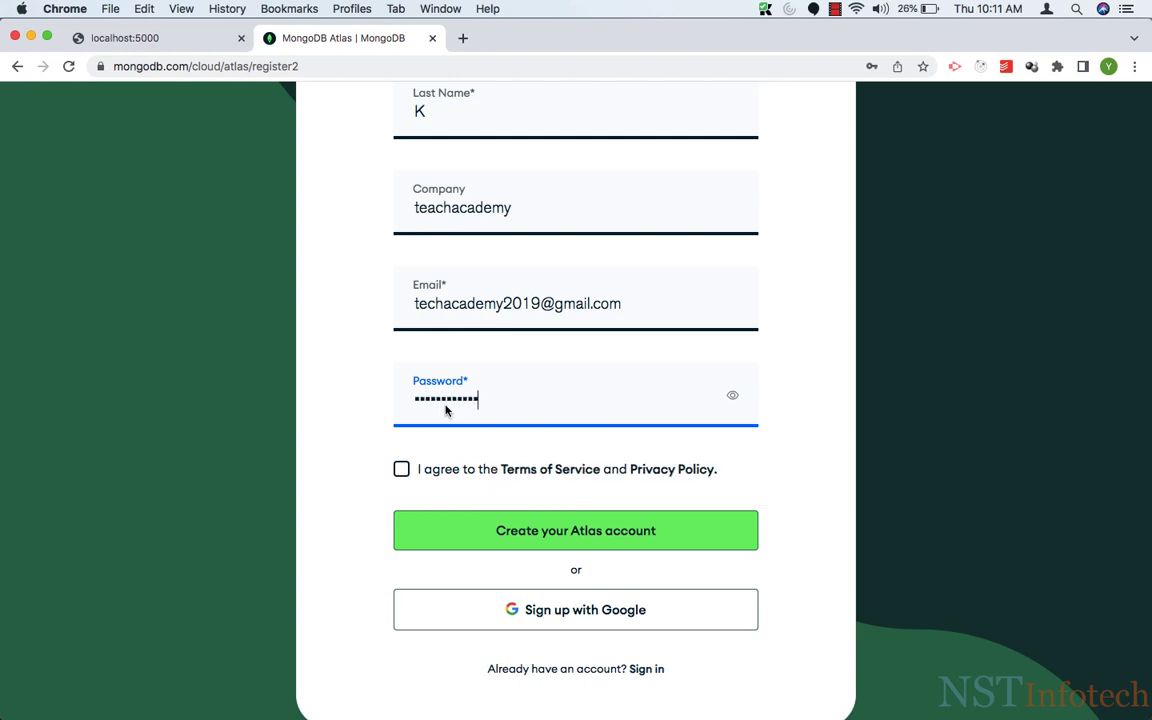
click(402, 470)
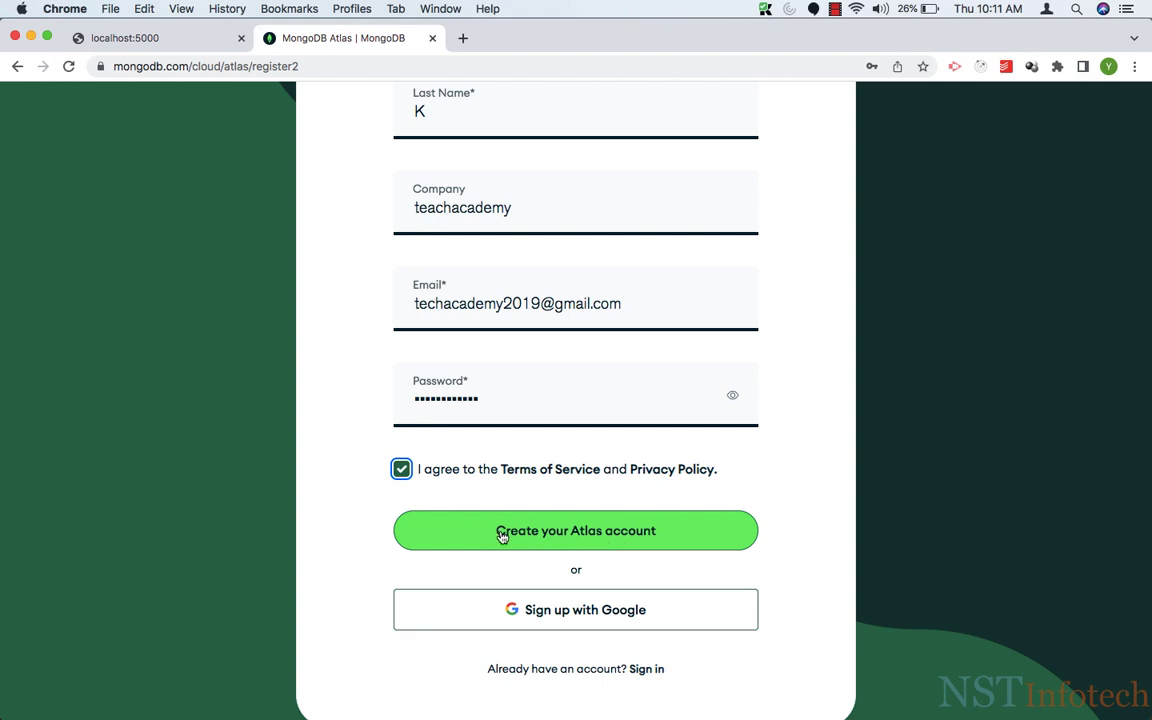
click(502, 536)
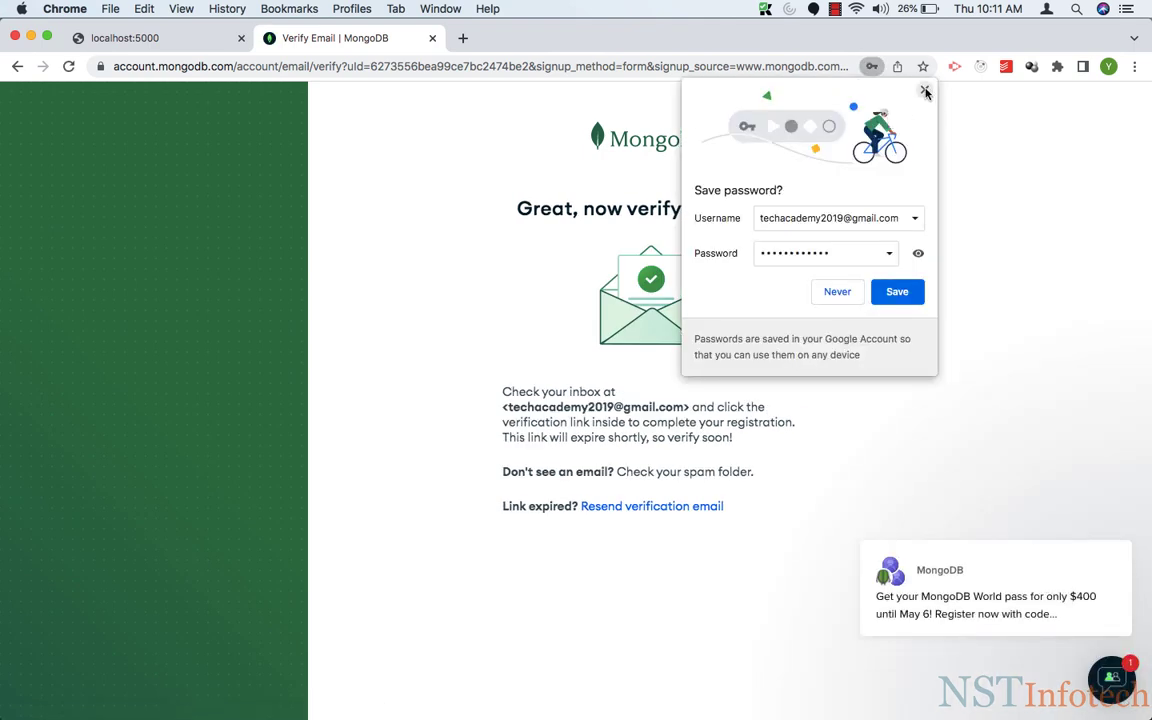
click(925, 91)
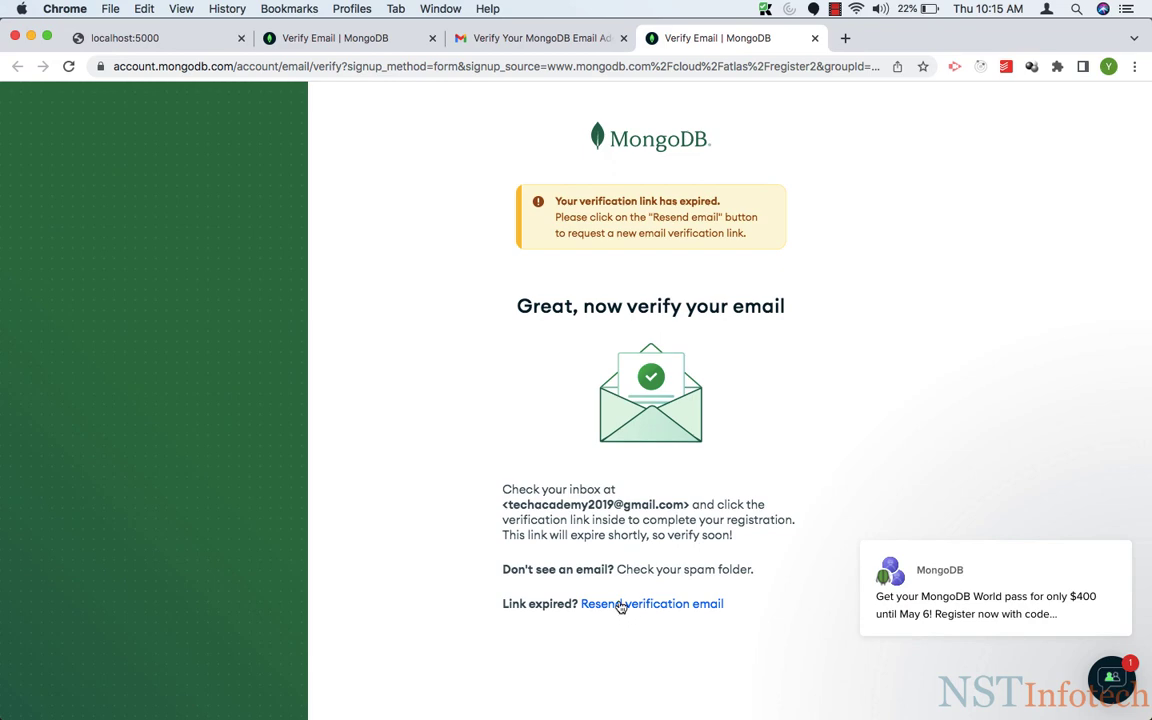
- Verify the email address from the MongoDB message in Gmail and close the expired verification page
click(535, 38)
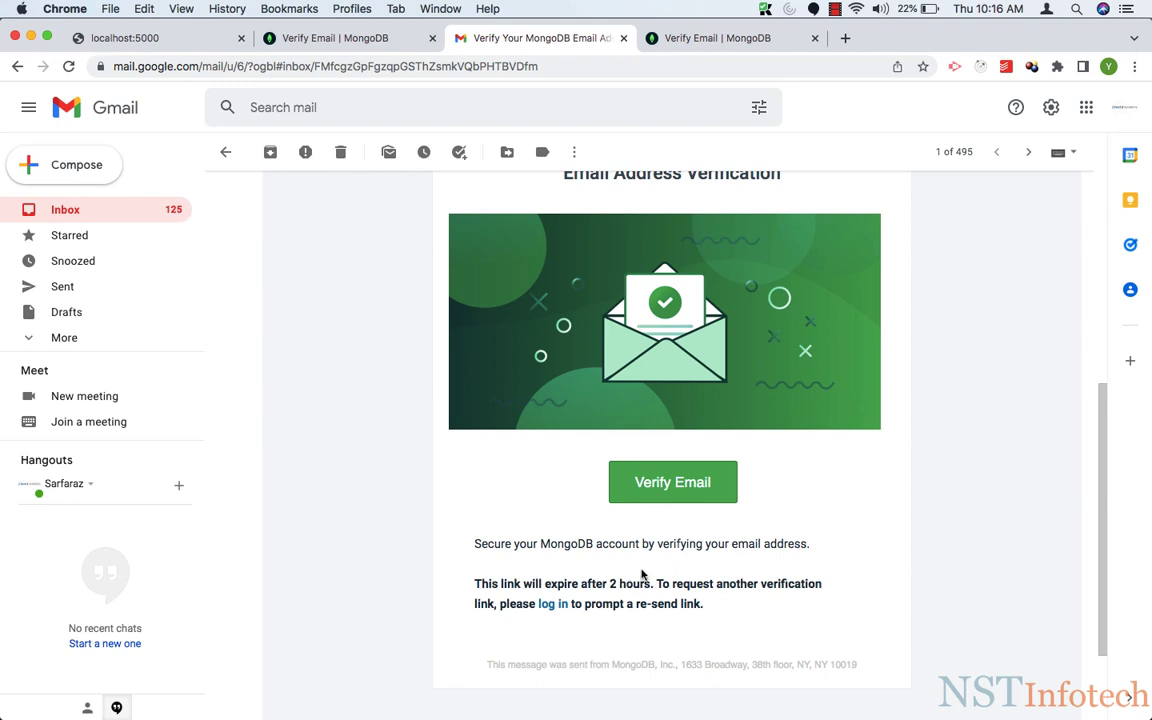
click(660, 484)
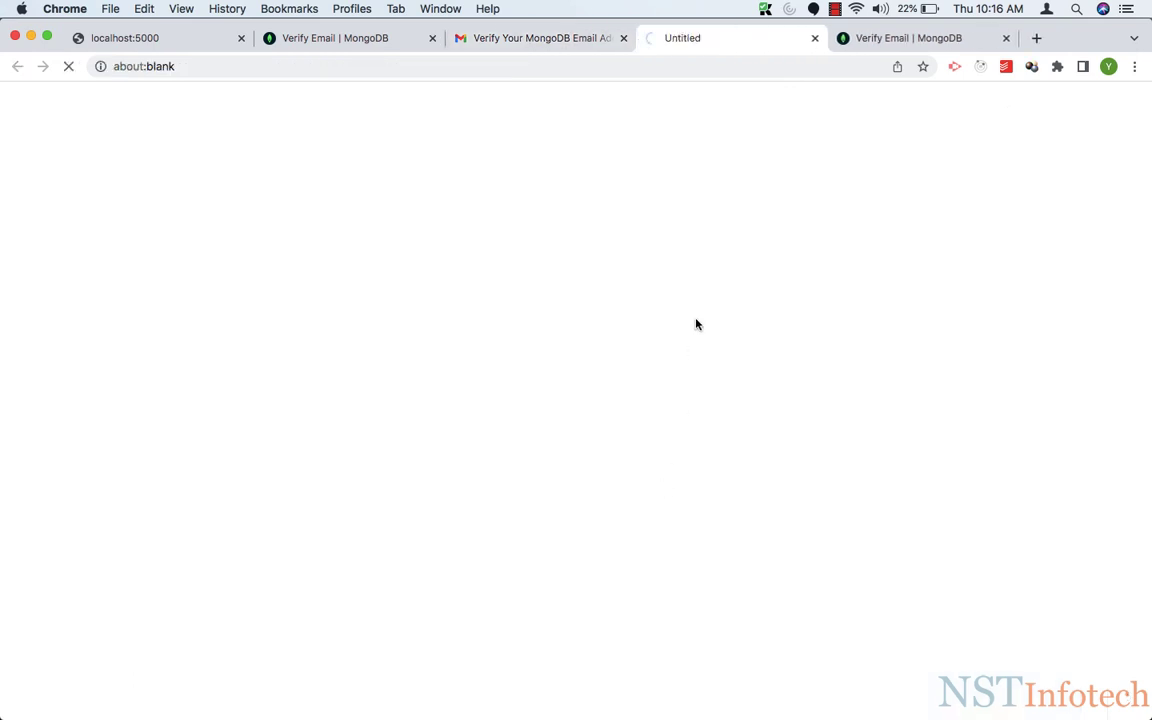
click(1006, 38)
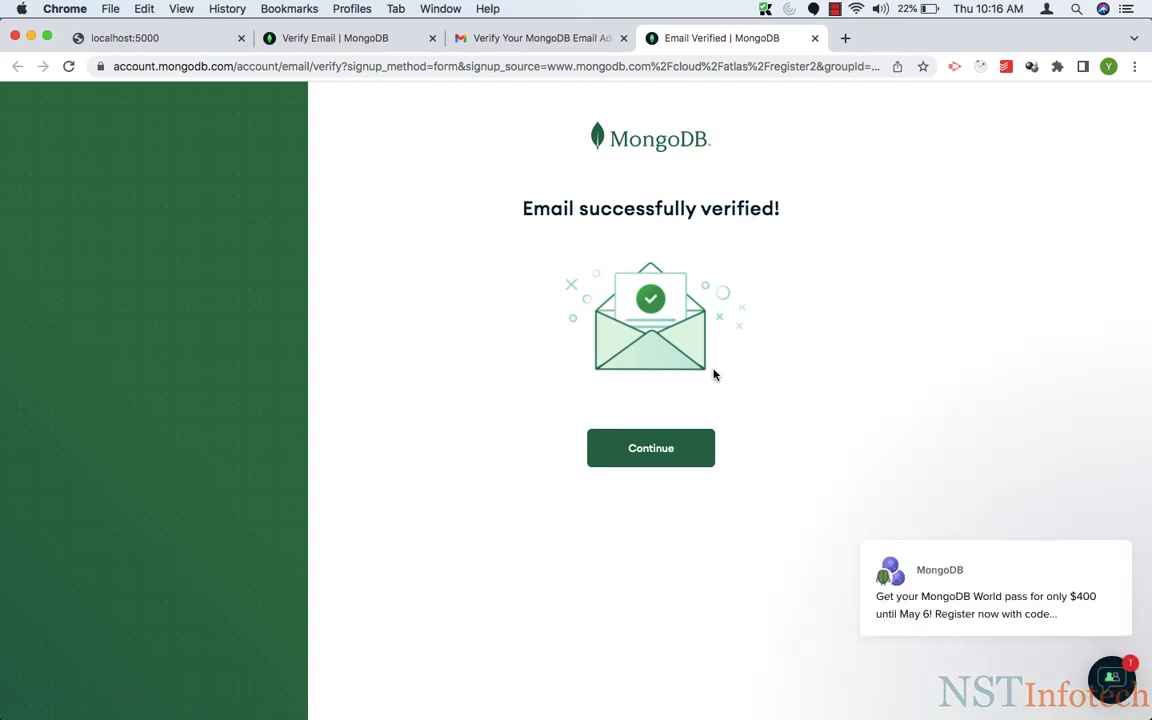
- Continue from the verified email page to Atlas and close the Gmail and original verification pages
click(666, 448)
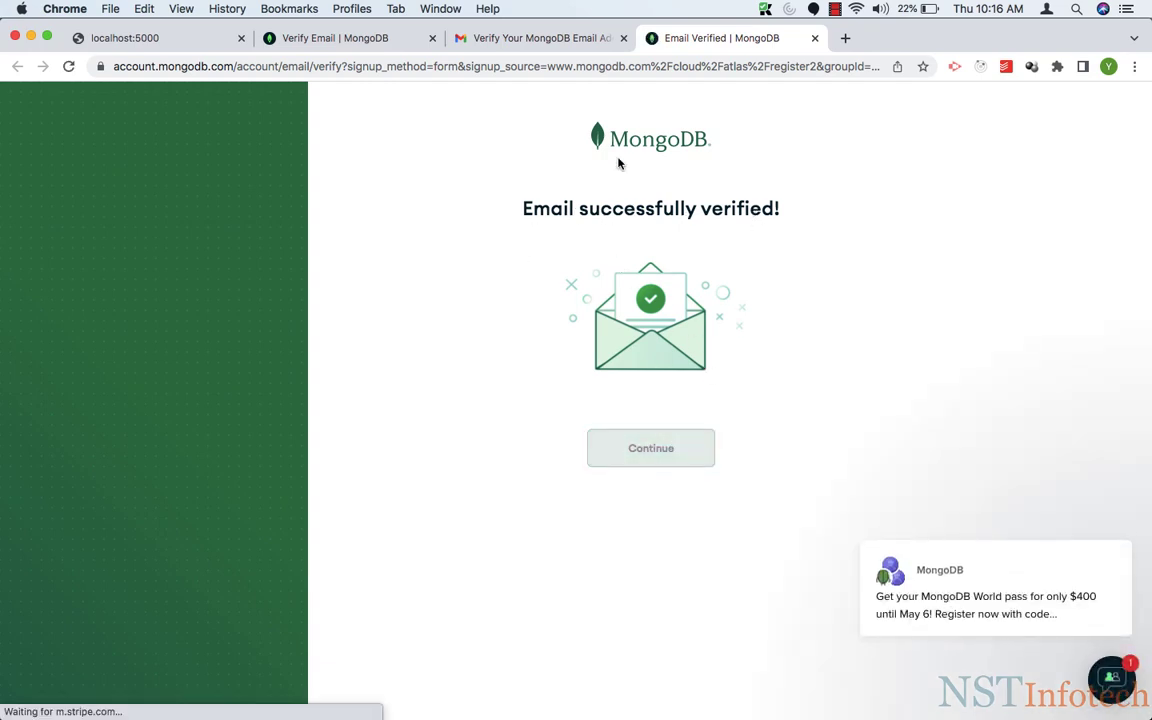
click(622, 38)
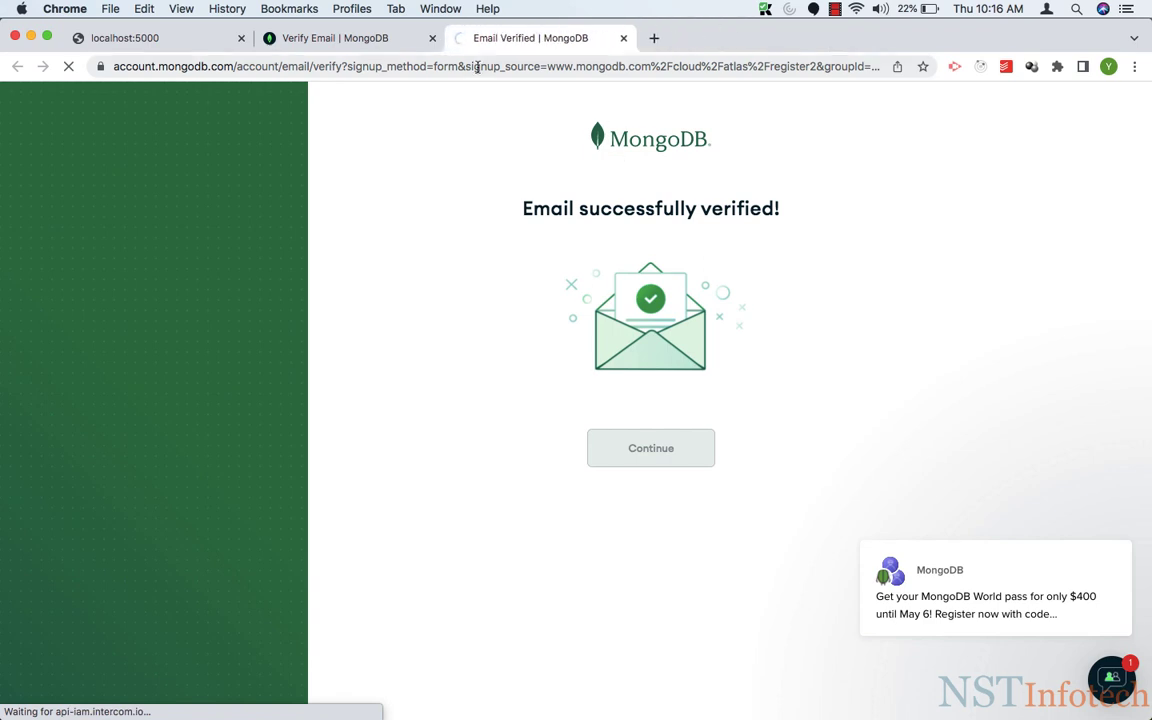
click(432, 38)
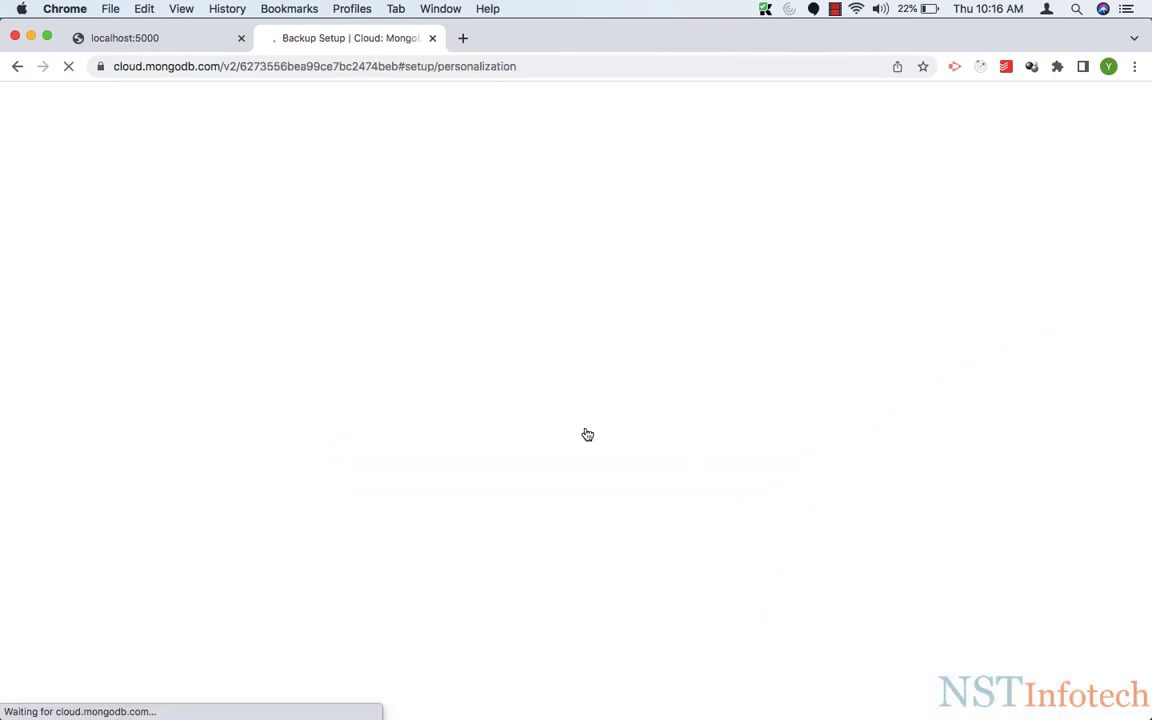
- Answer the onboarding questions with Learn MongoDB as the goal and Content Management as the application type
scroll(601, 496, down, 2)
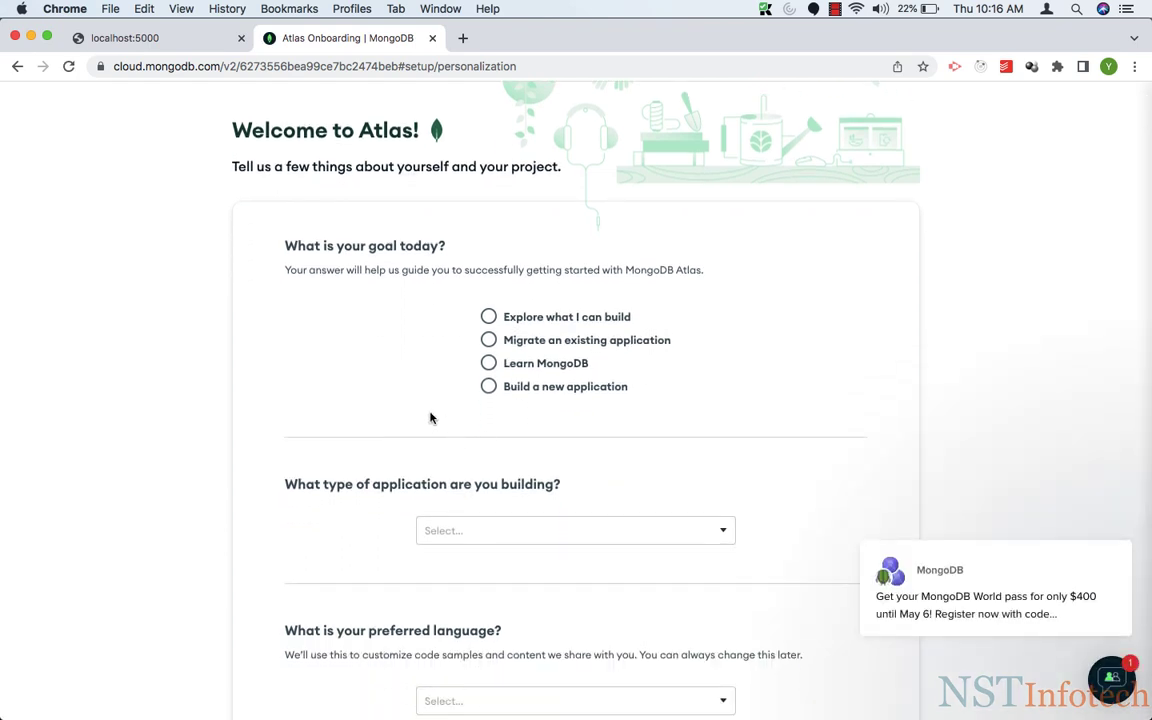
scroll(430, 418, down, 1)
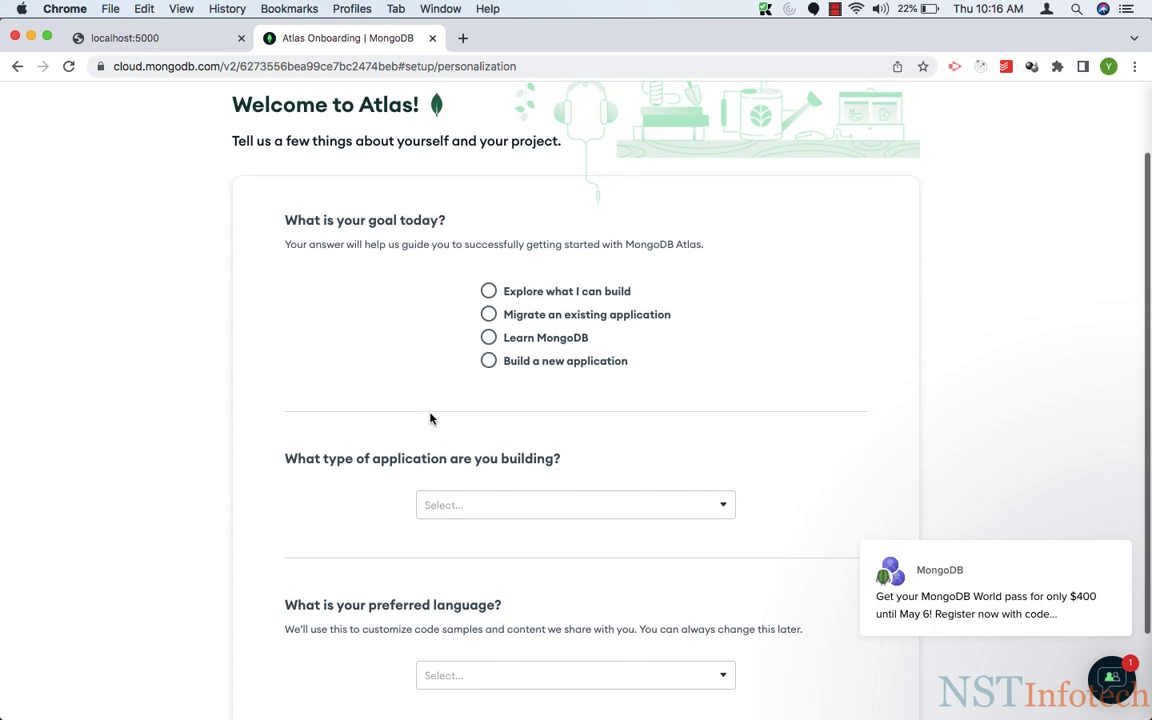
scroll(423, 378, down, 4)
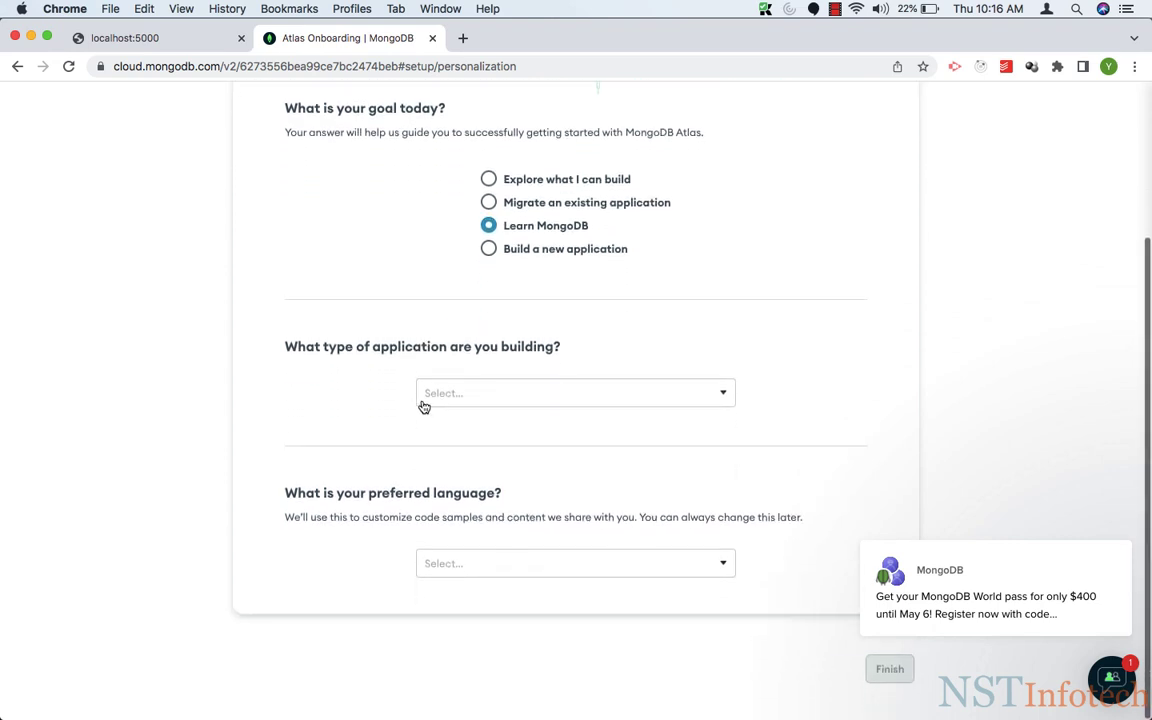
click(538, 399)
scroll(540, 445, down, 3)
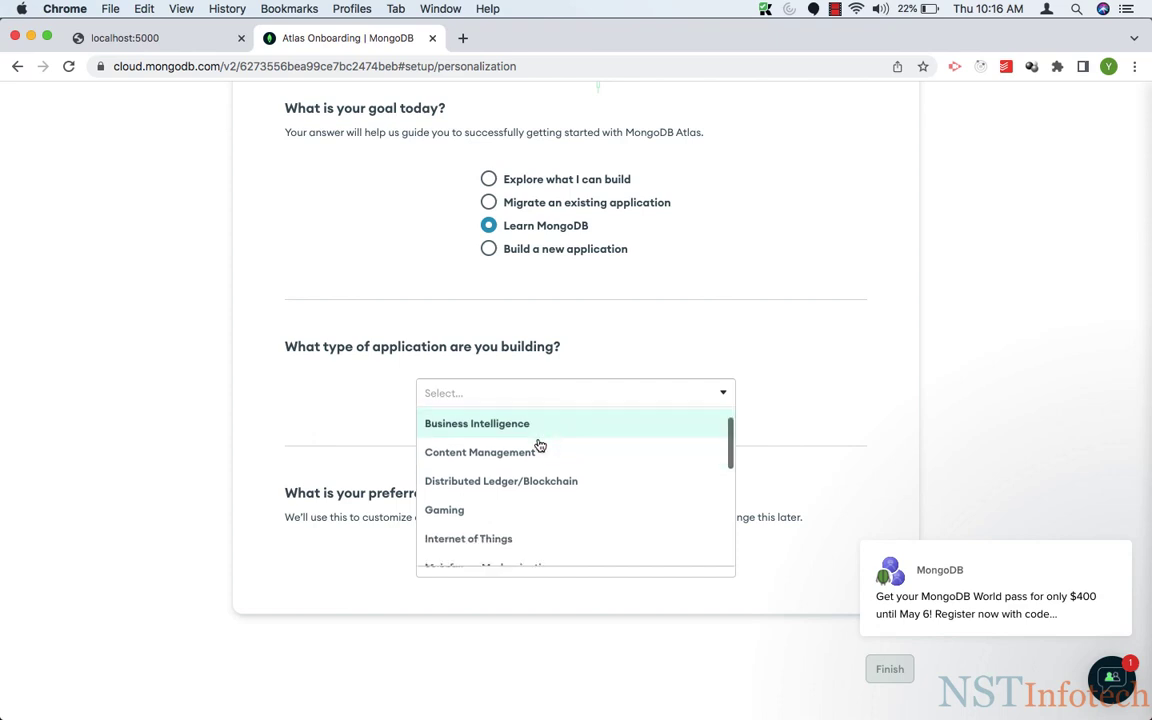
scroll(540, 445, down, 4)
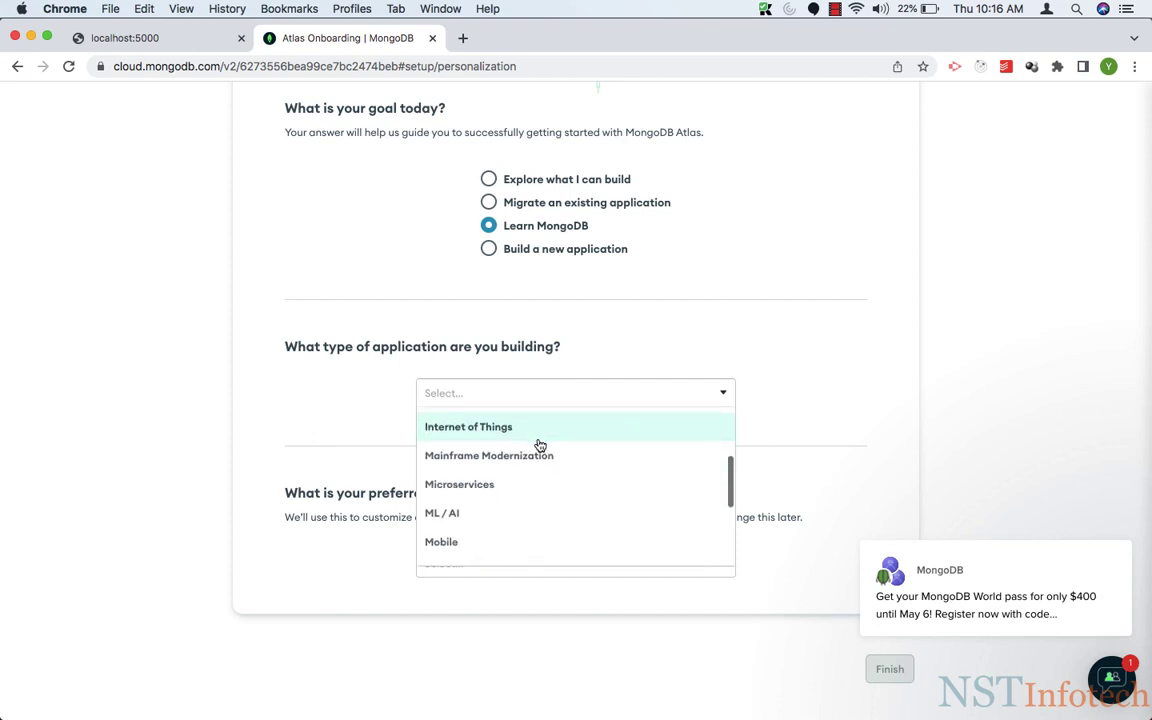
scroll(540, 445, down, 3)
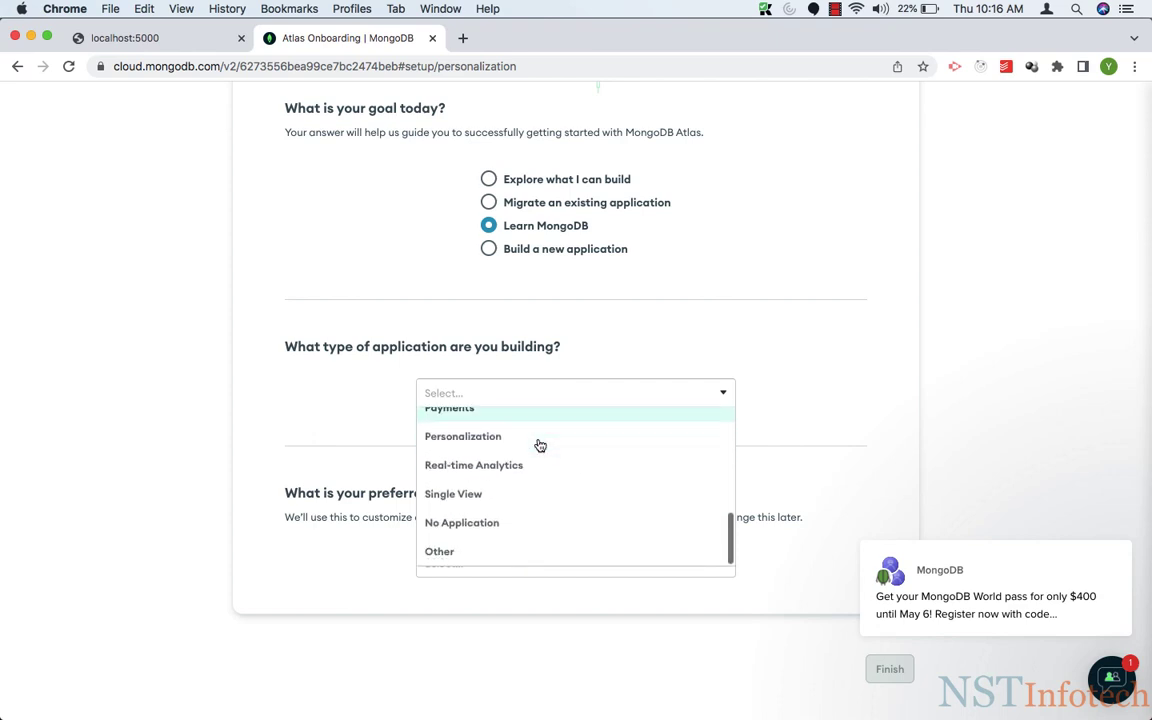
scroll(540, 445, up, 10)
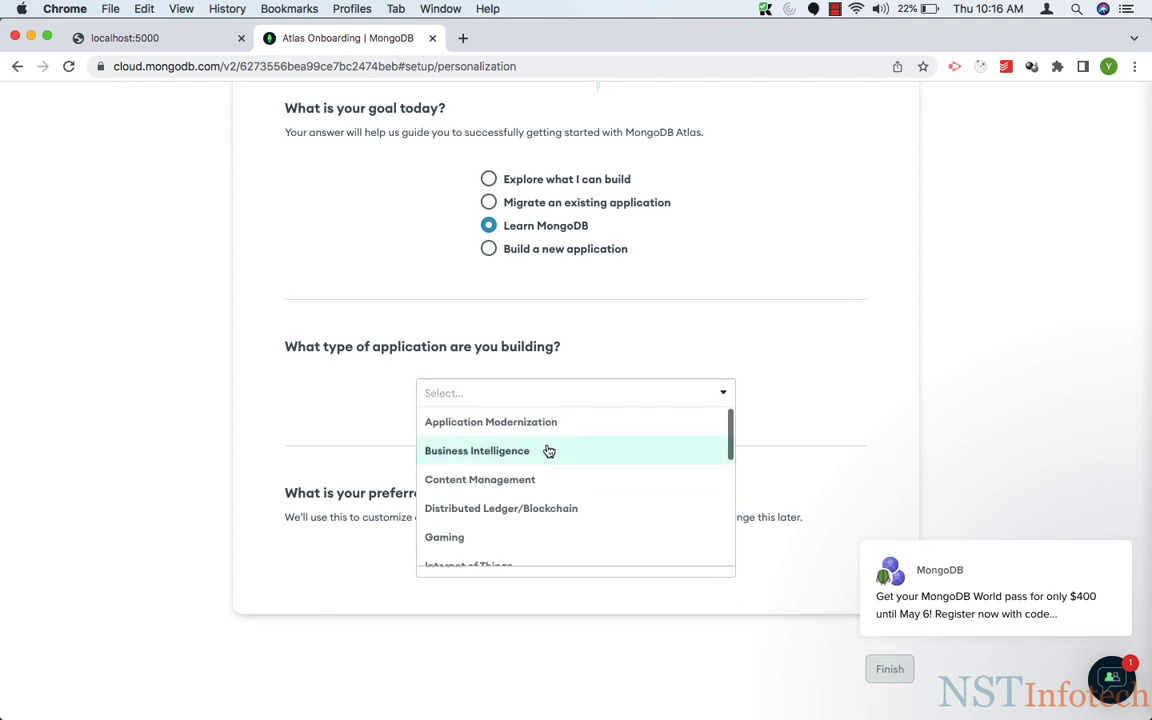
scroll(548, 451, down, 1)
click(501, 452)
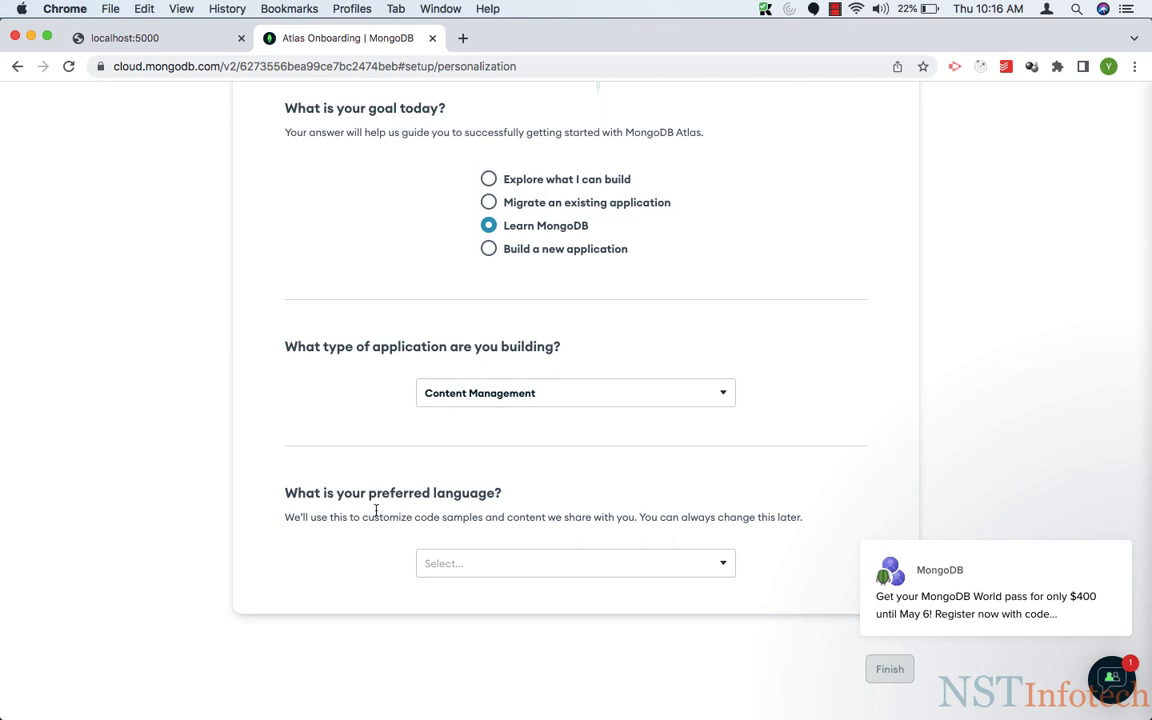
- Choose JavaScript as the preferred language and finish the onboarding questionnaire
click(528, 561)
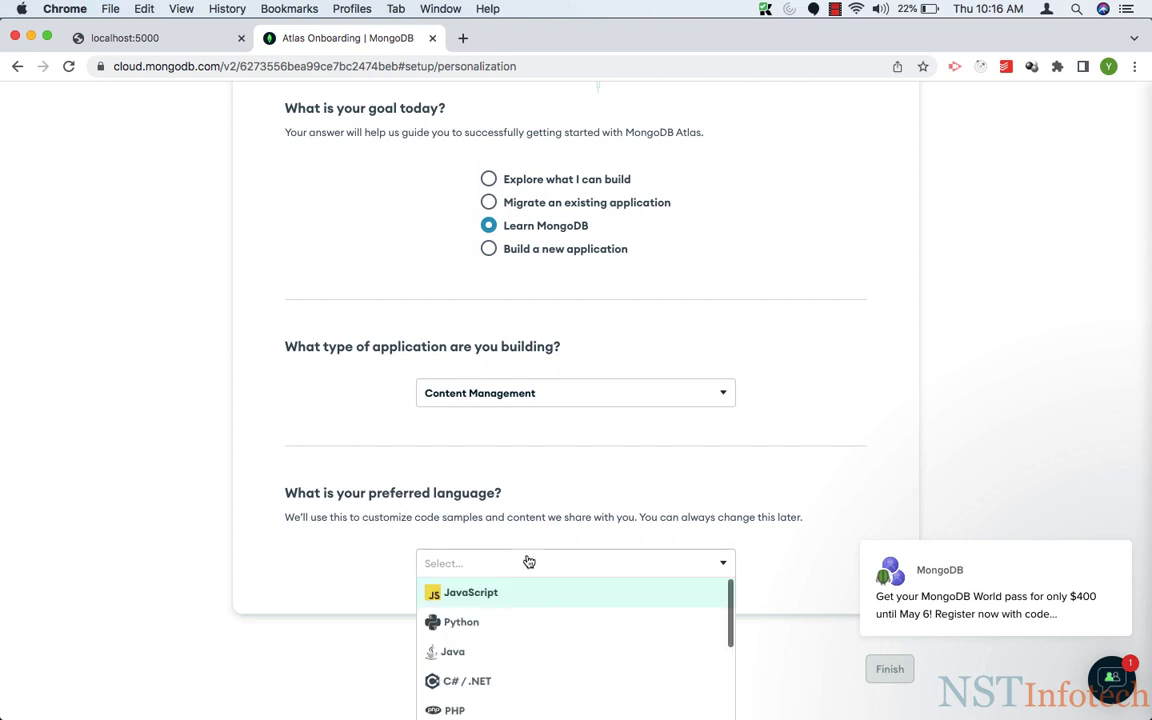
click(476, 596)
click(890, 672)
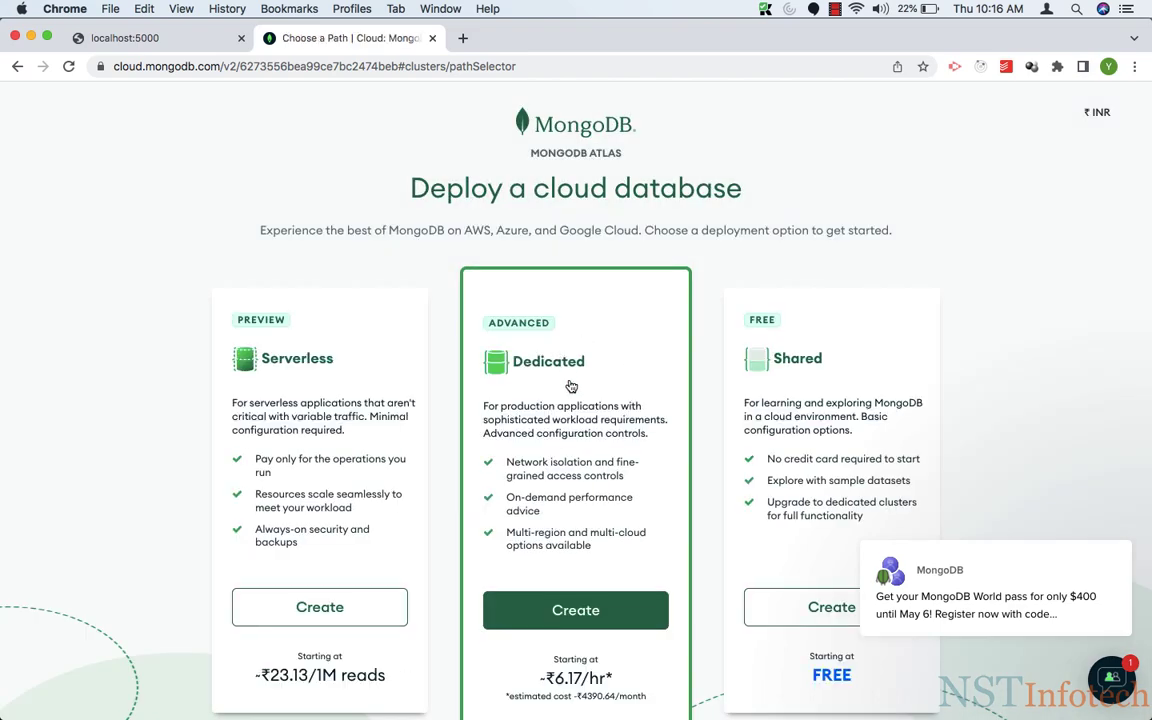
- Clear the MongoDB World promotional message and select the free Shared deployment option
scroll(602, 410, down, 2)
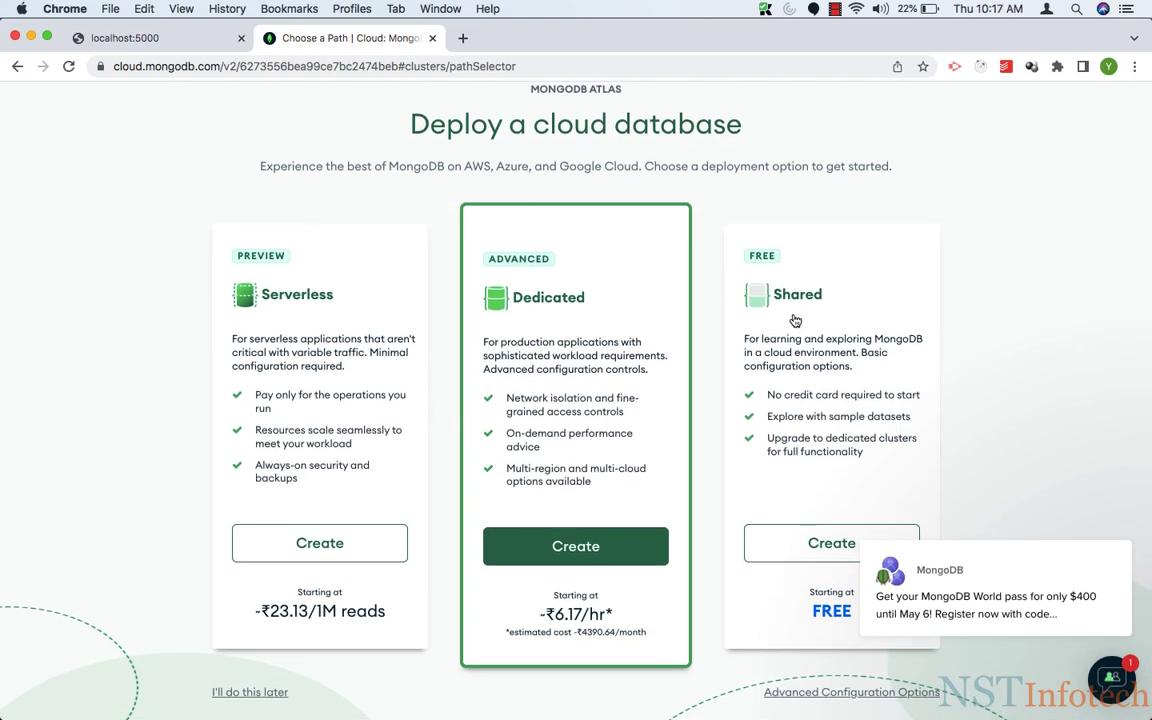
mouse_move(1095, 522)
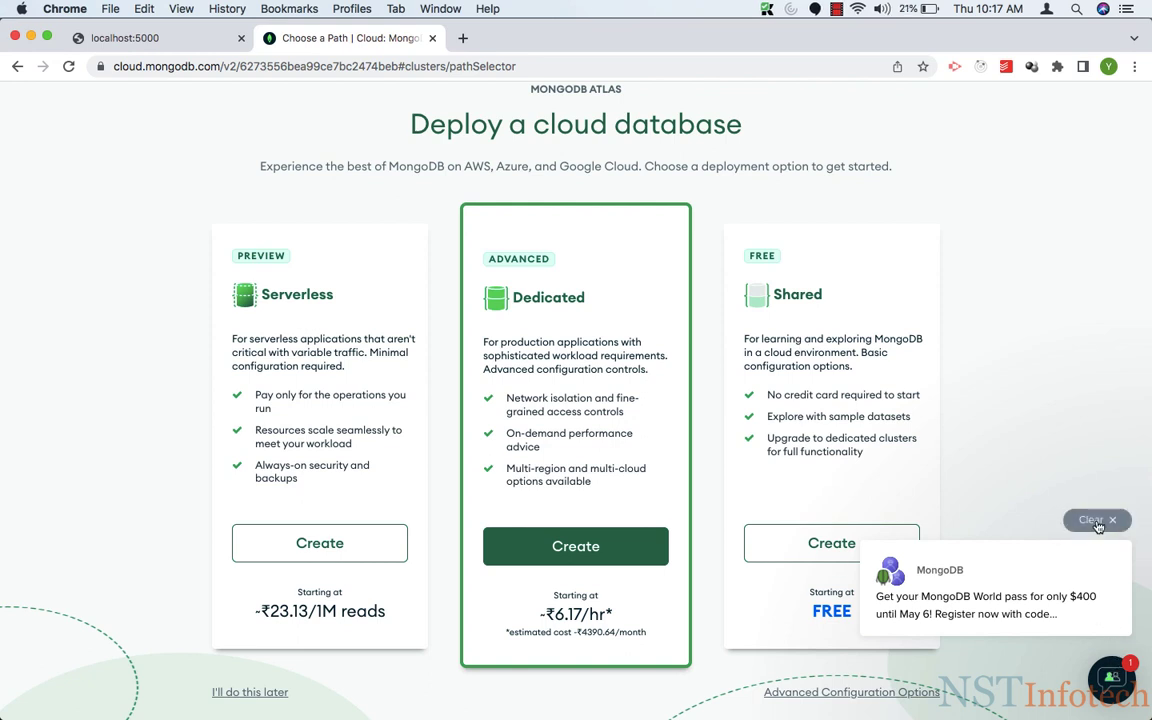
click(1095, 521)
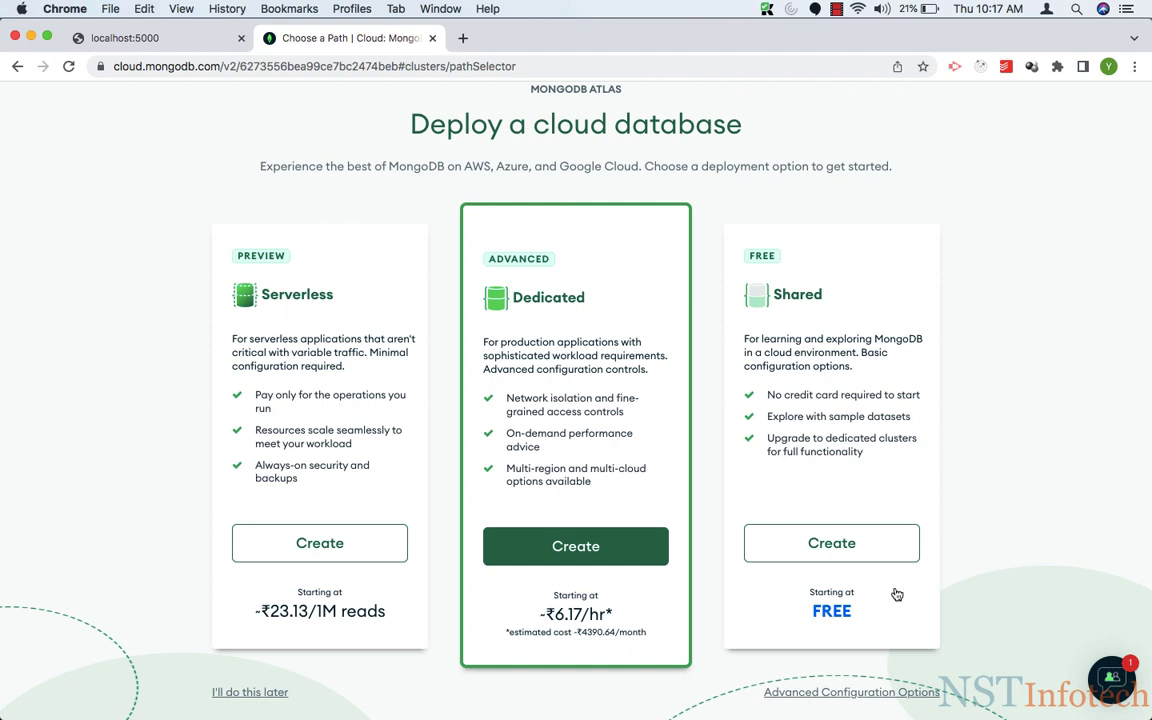
click(898, 485)
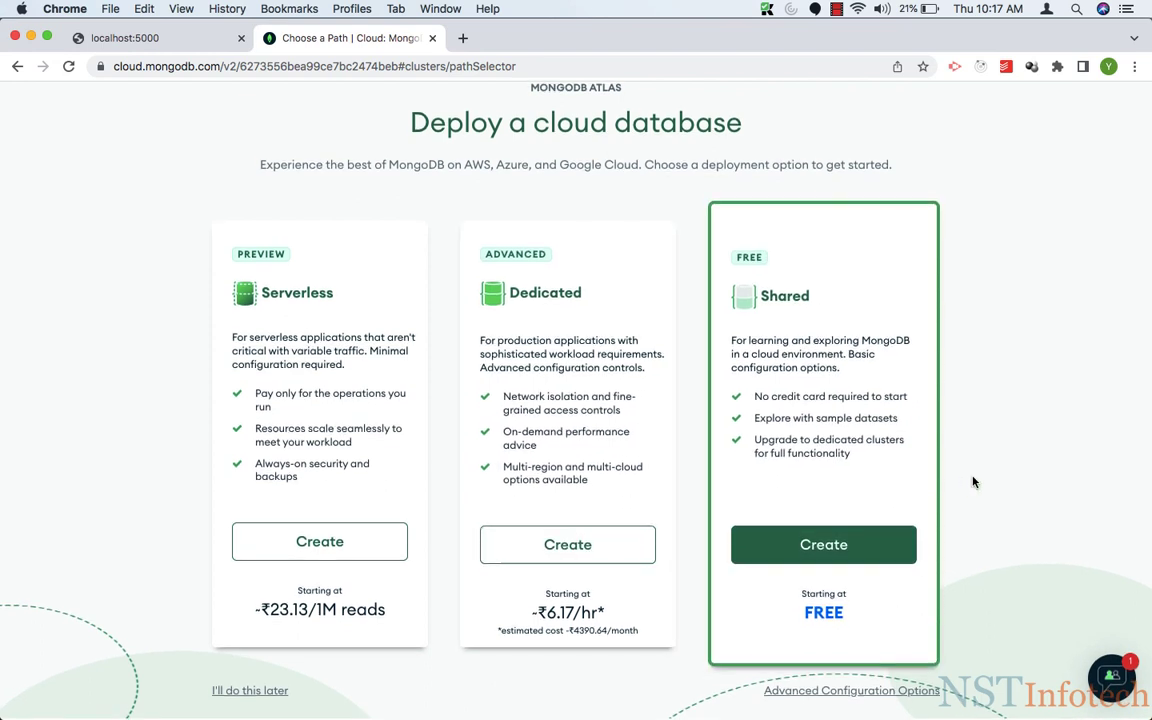
- Create a free Shared cluster hosted on AWS in the Mumbai (ap-south-1) region
click(806, 545)
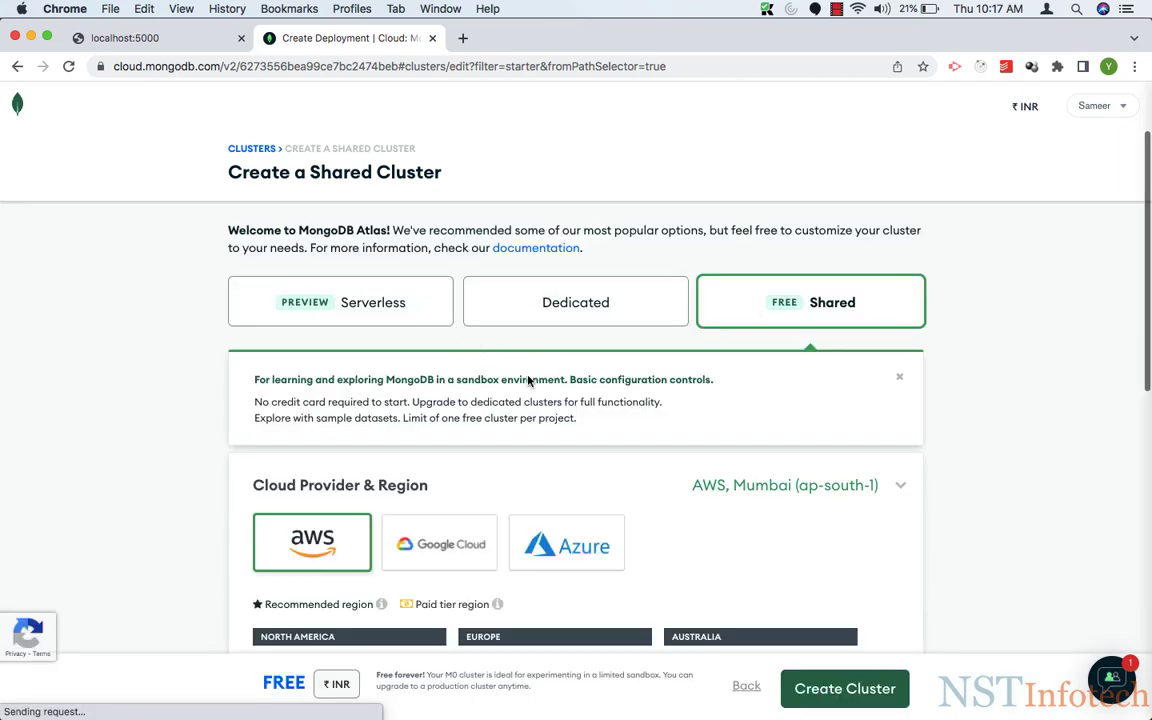
scroll(438, 403, down, 4)
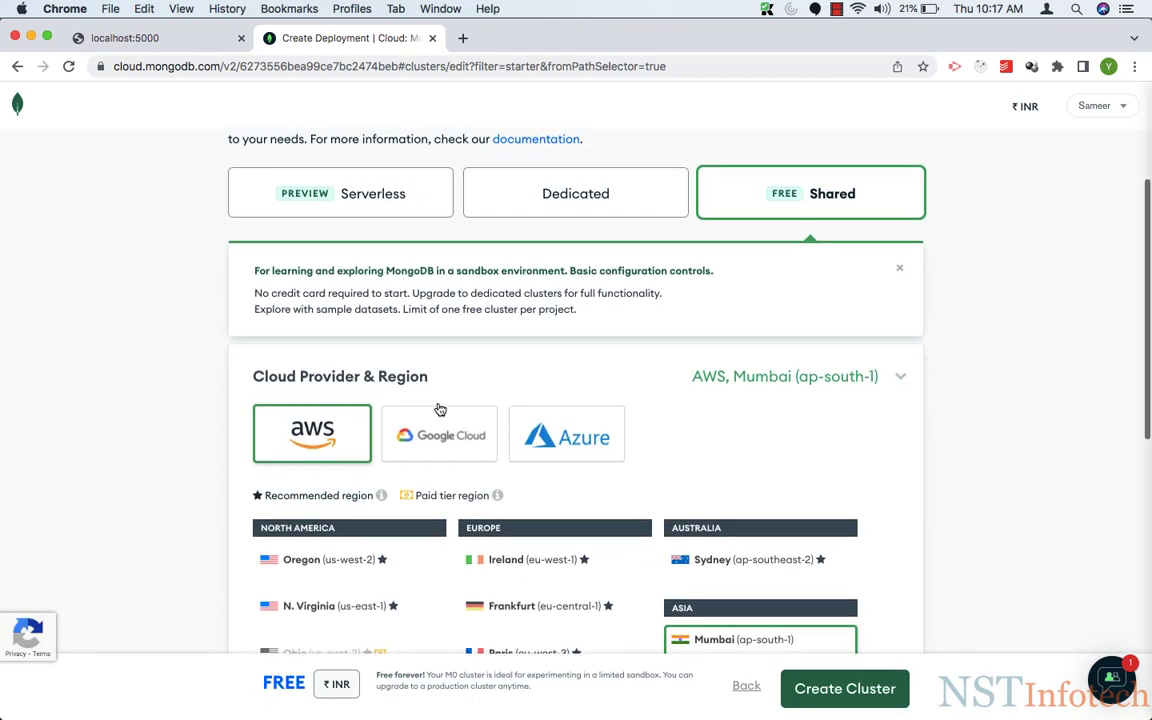
scroll(437, 406, up, 4)
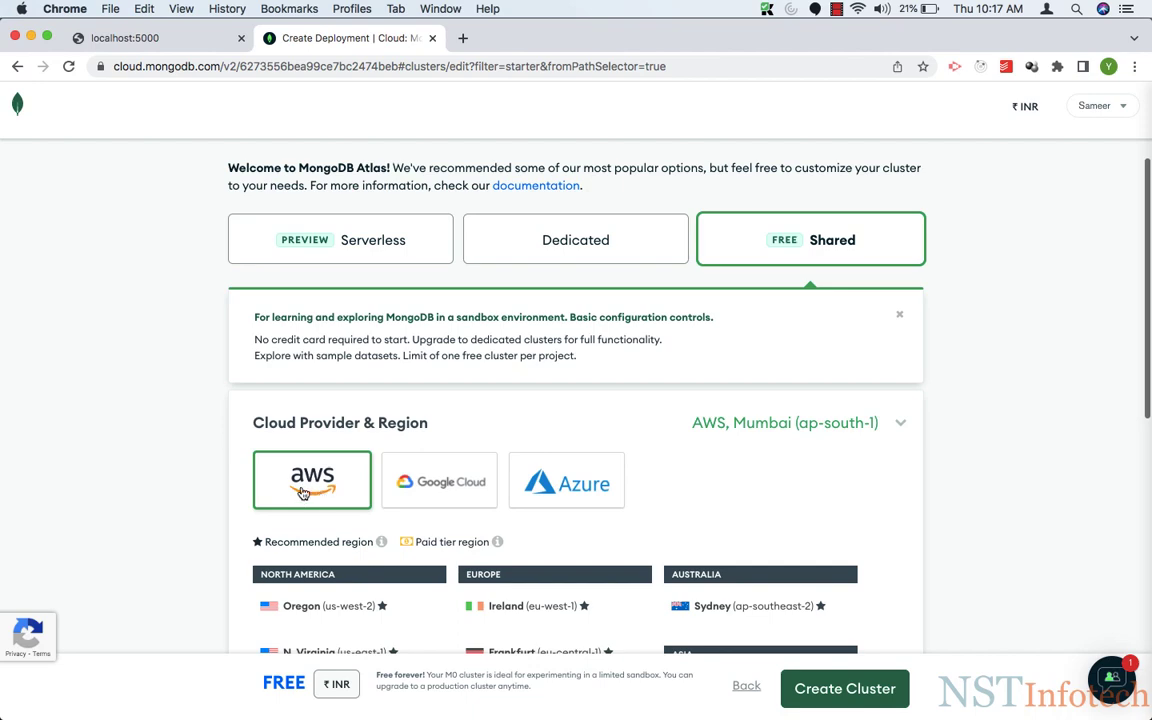
scroll(303, 493, down, 3)
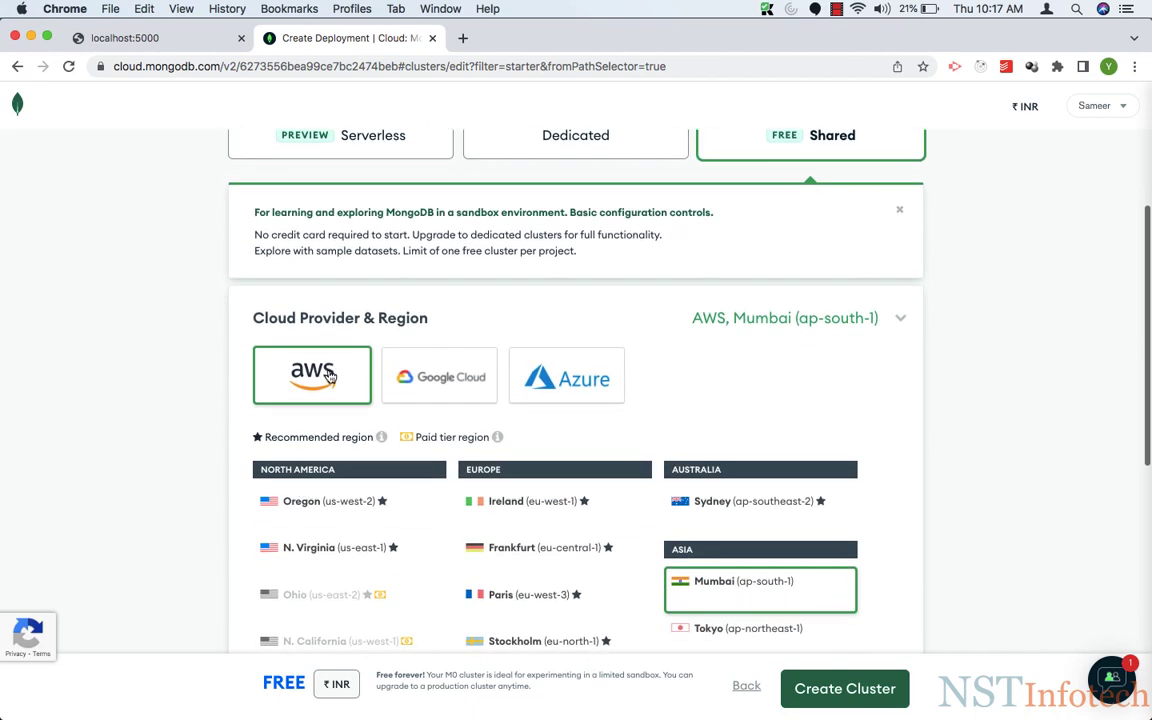
scroll(330, 375, down, 3)
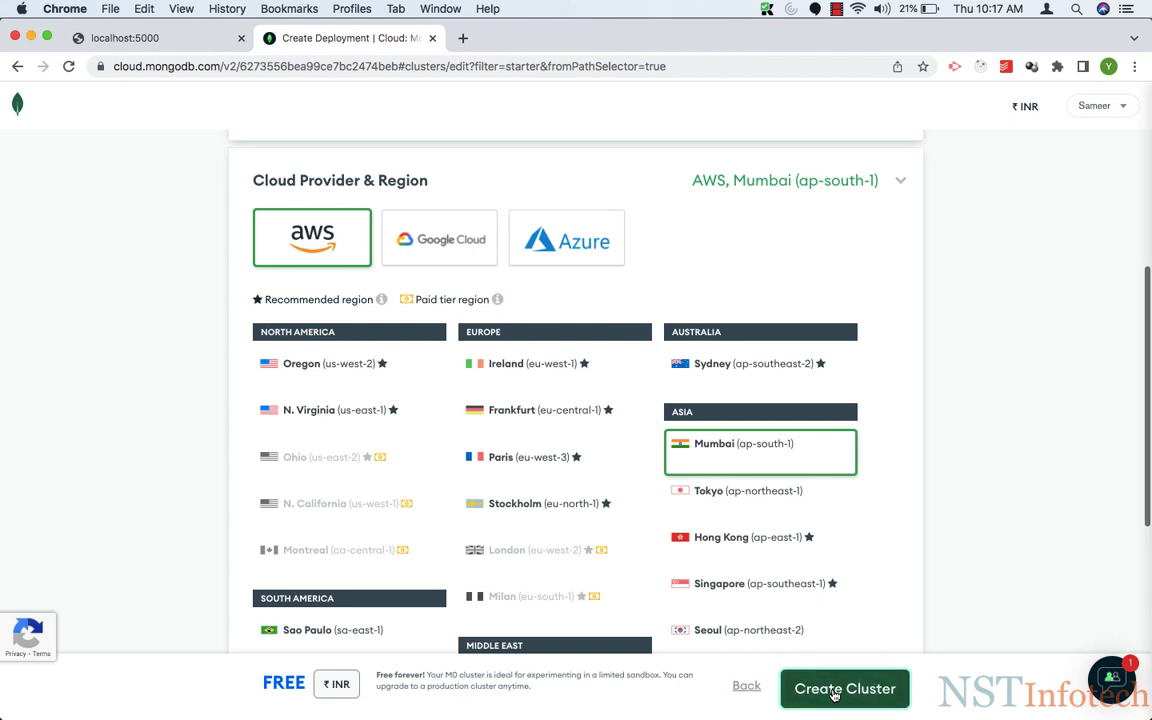
click(835, 692)
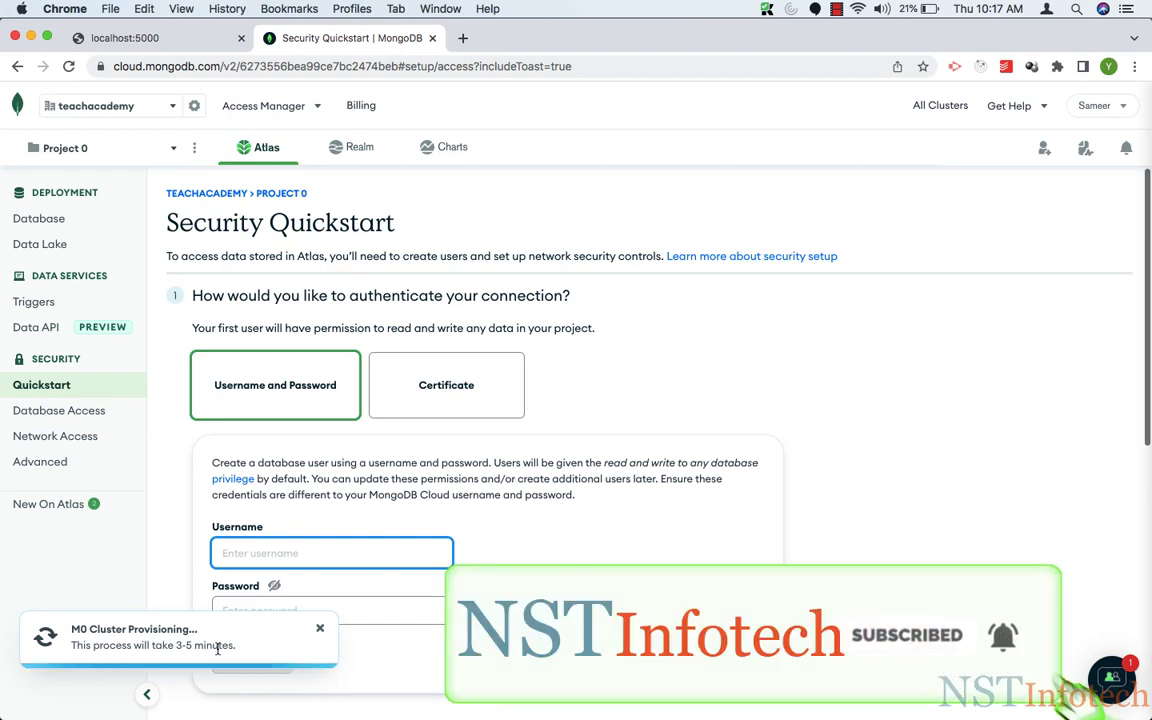
click(816, 12)
click(886, 43)
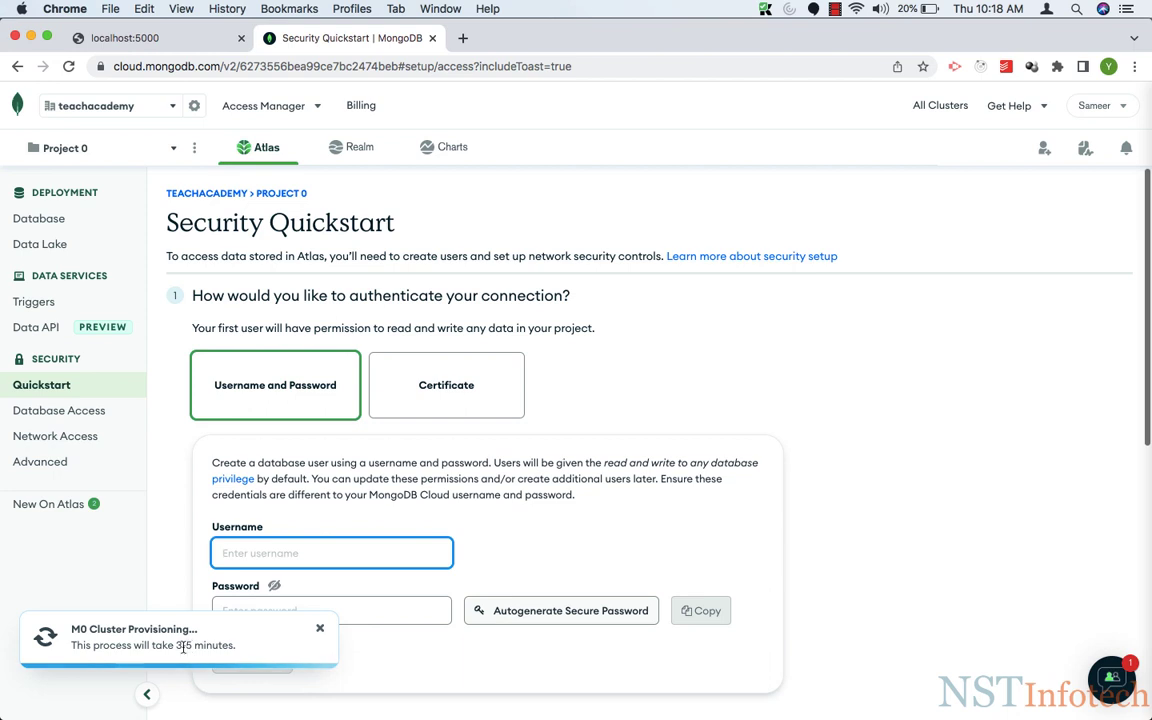
- View the project's database deployments to check cluster provisioning, and collapse the Connect to Atlas checklist
click(40, 221)
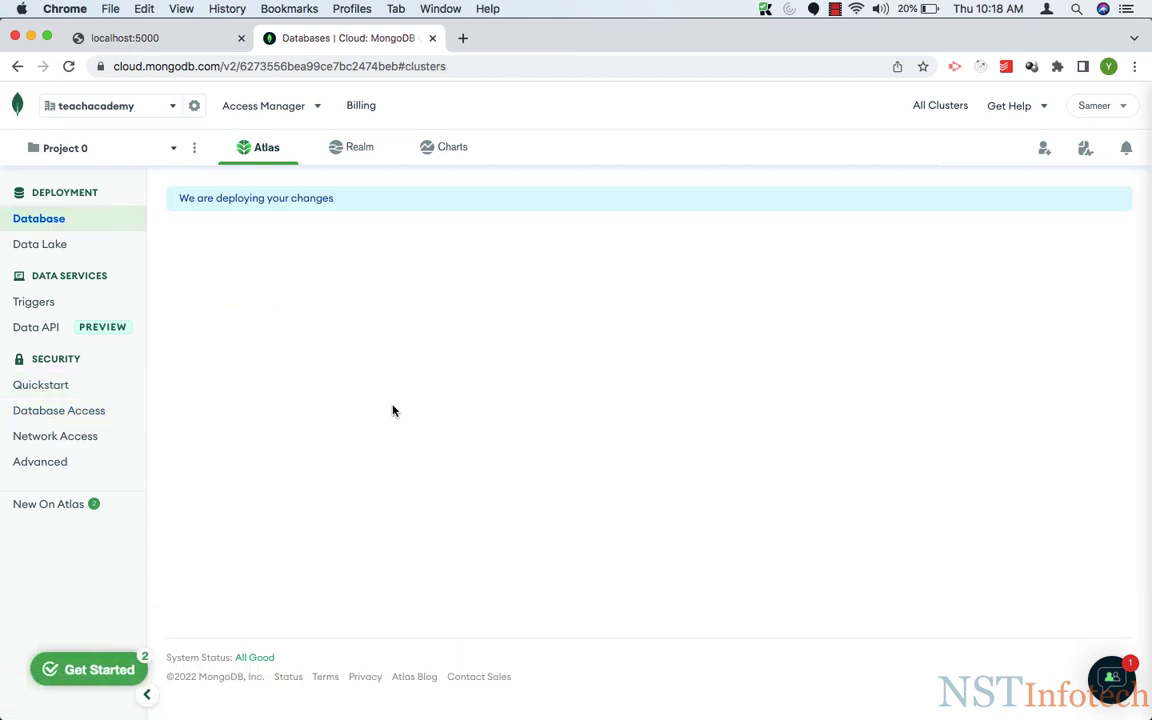
scroll(431, 430, down, 1)
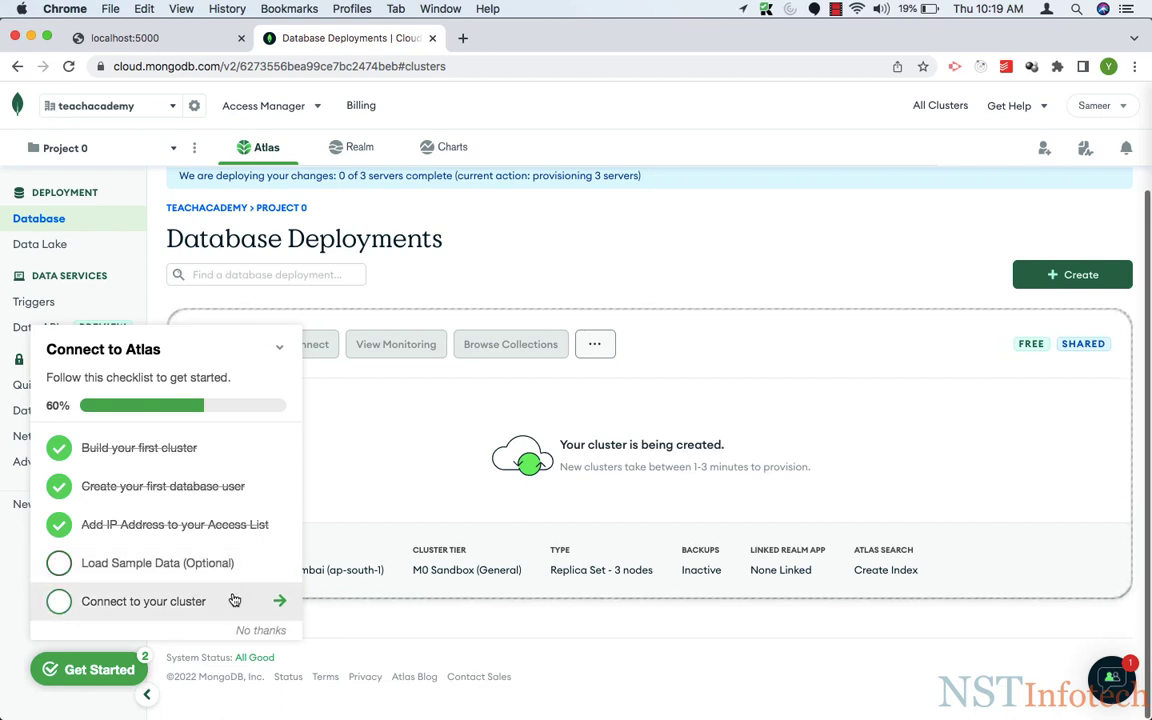
click(279, 347)
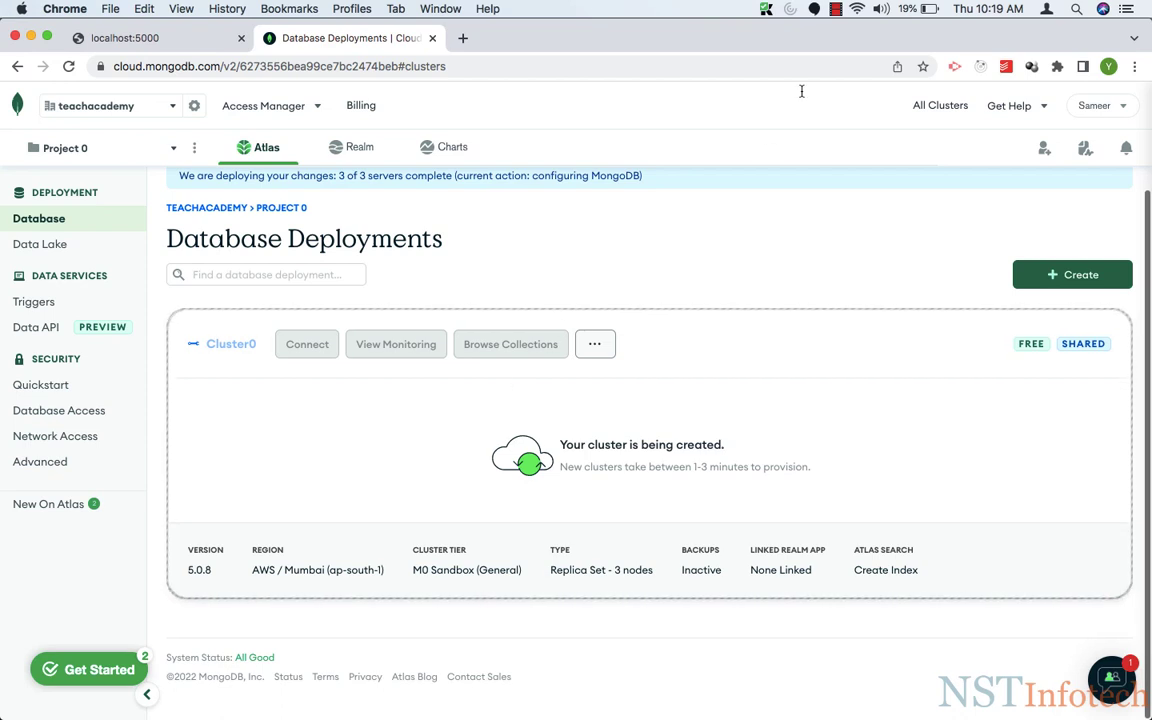
click(835, 14)
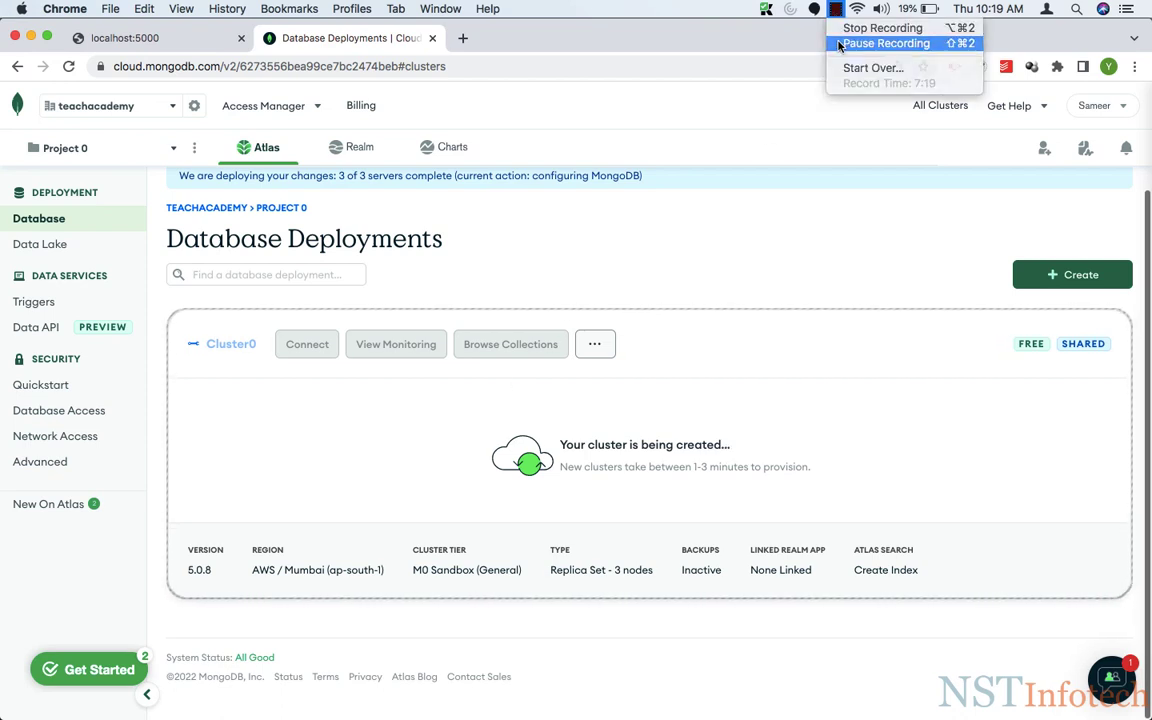
click(880, 43)
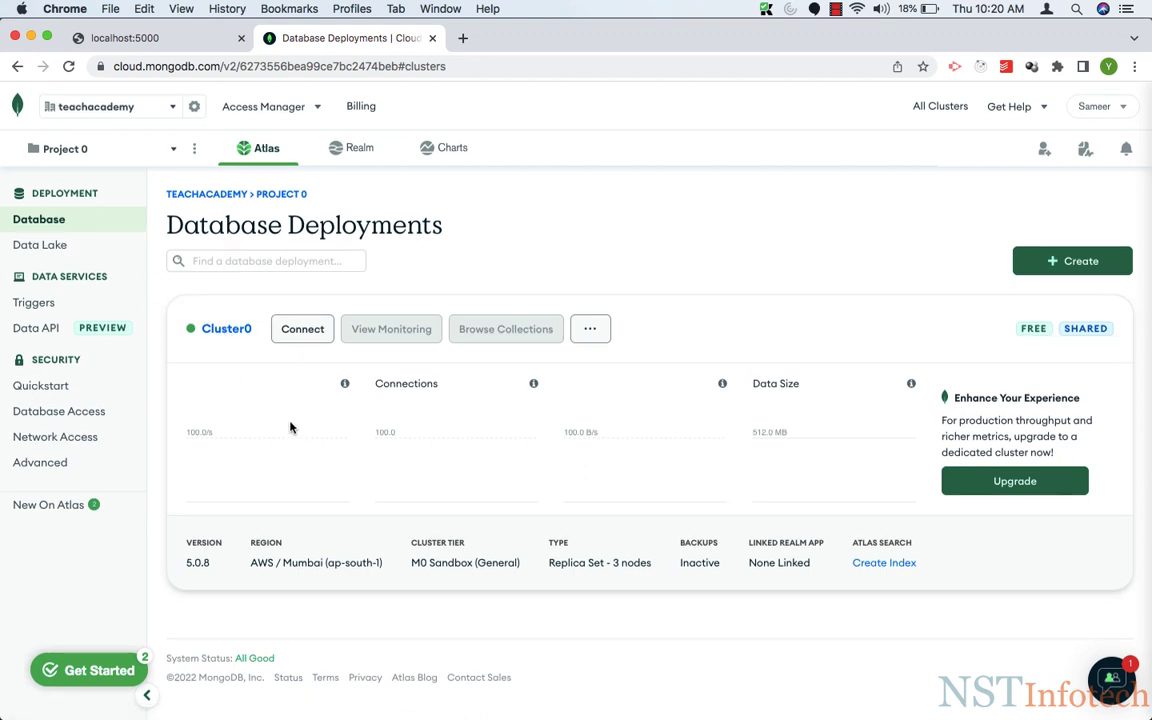
- Start adding a new database user with password authentication and enter the database username
click(47, 411)
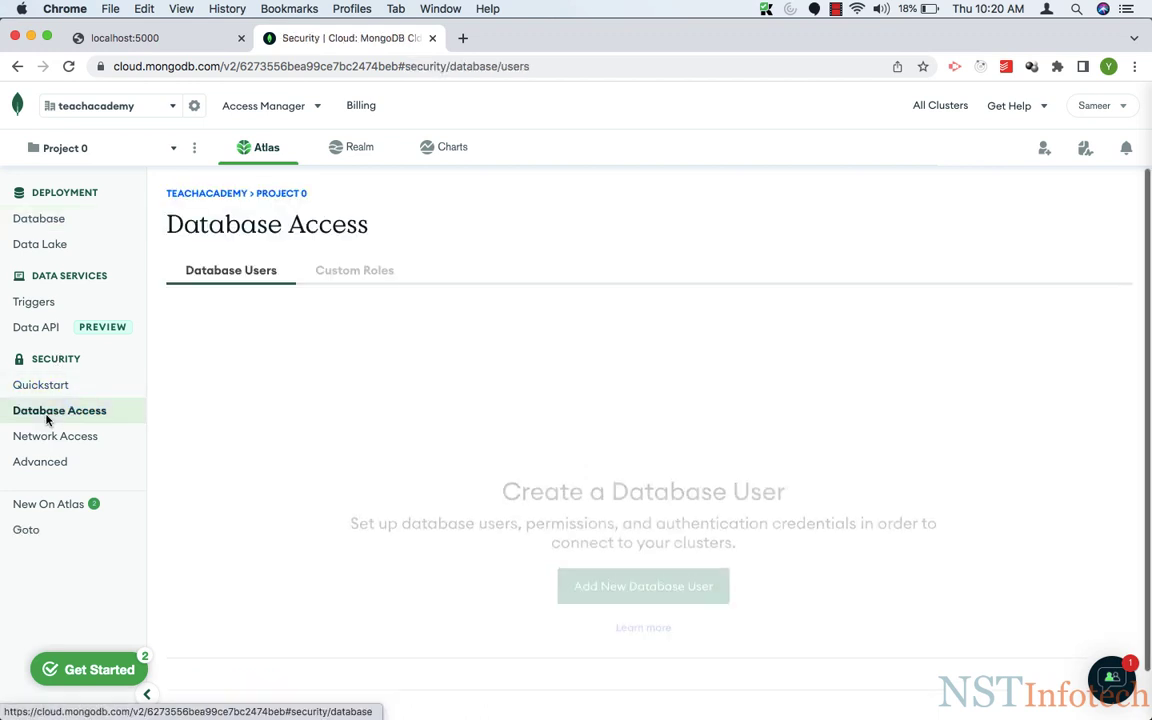
scroll(411, 488, down, 2)
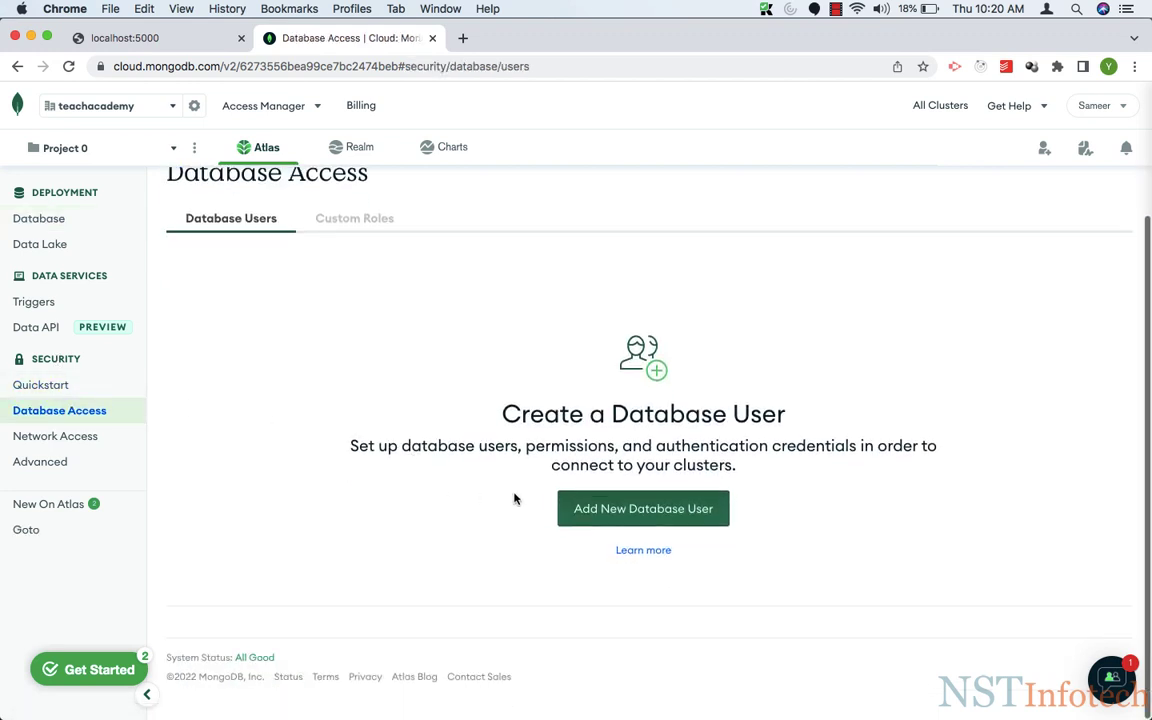
click(616, 510)
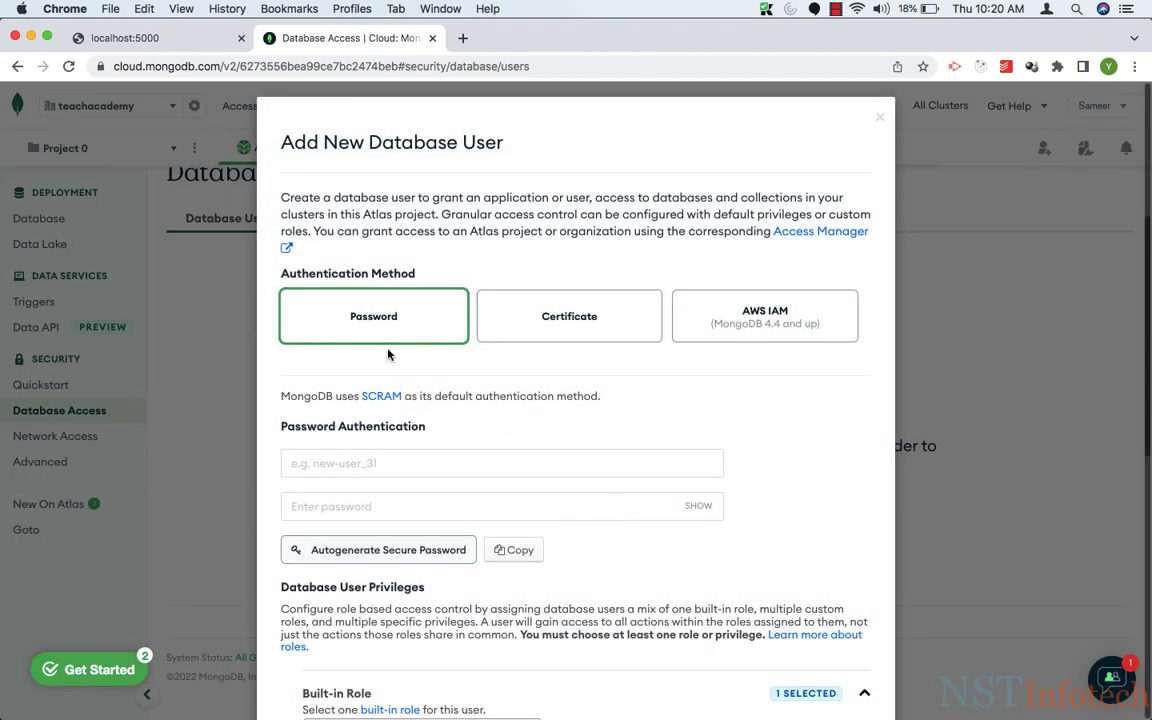
click(362, 465)
text(techacademy123)
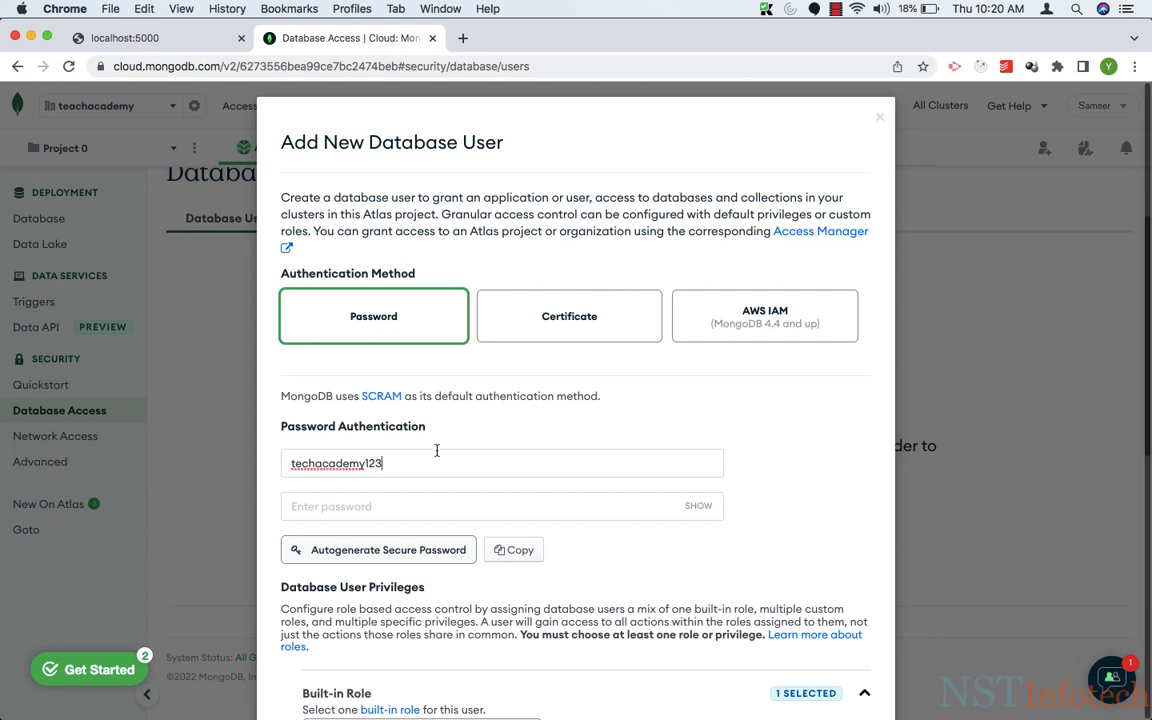
- Enter the new database user's password and reveal it to check the entry
scroll(342, 425, down, 2)
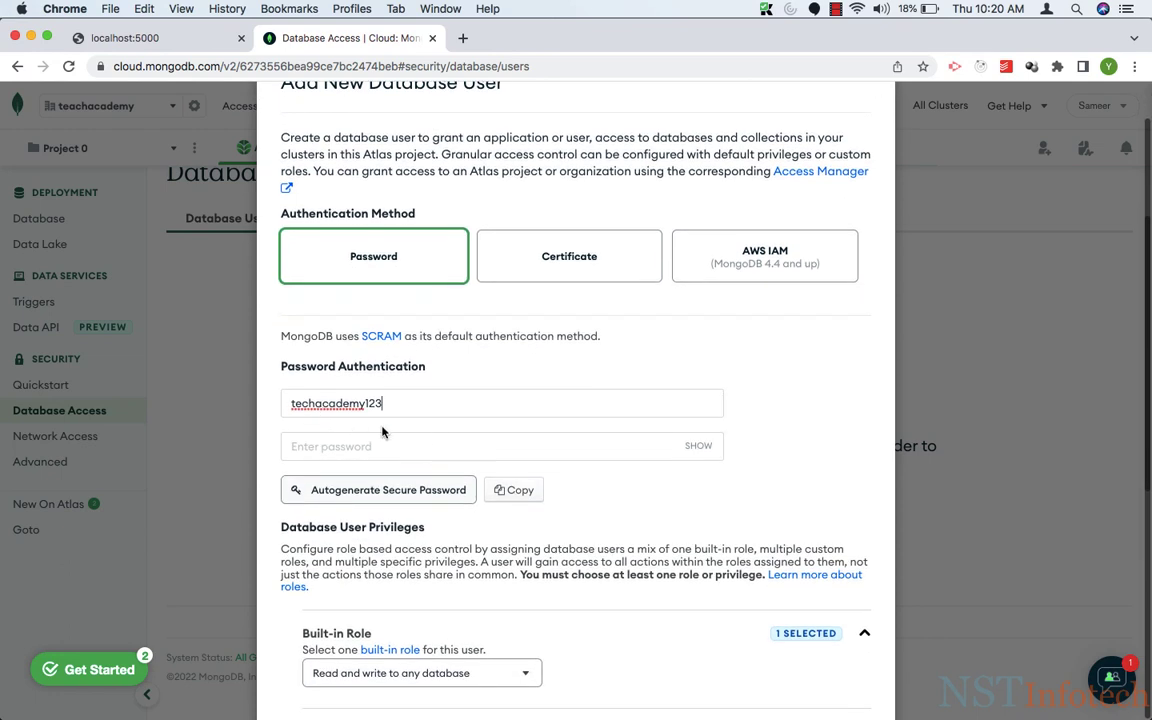
click(358, 437)
text(••)
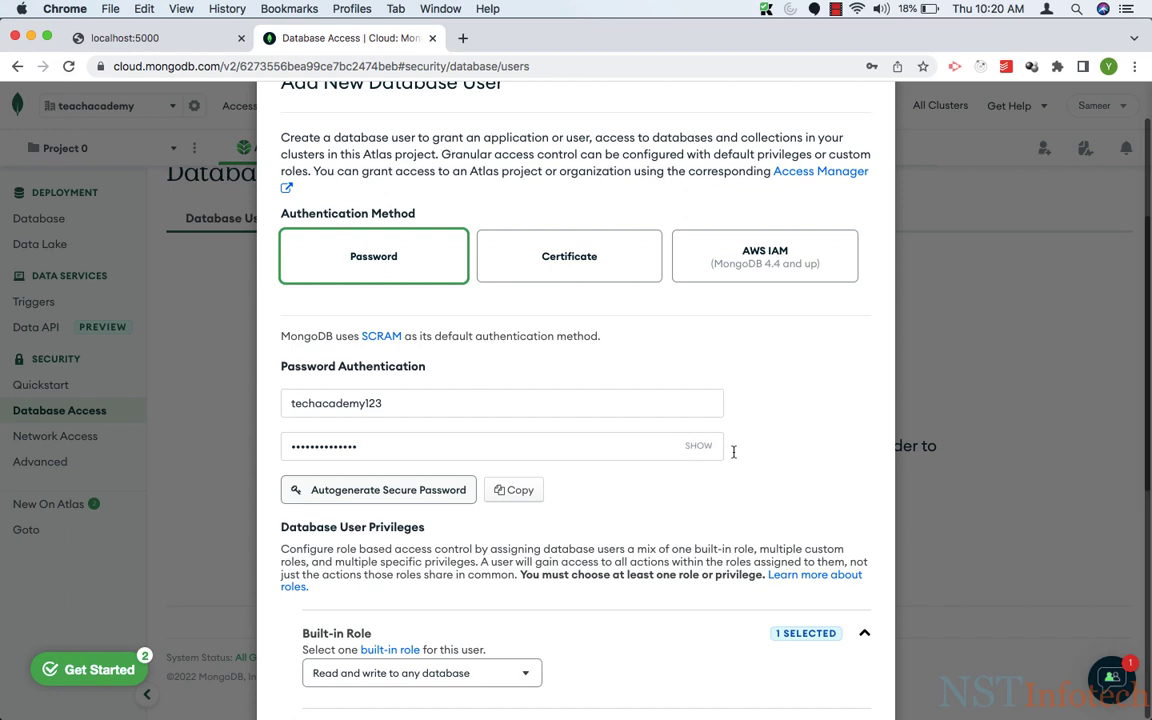
click(690, 441)
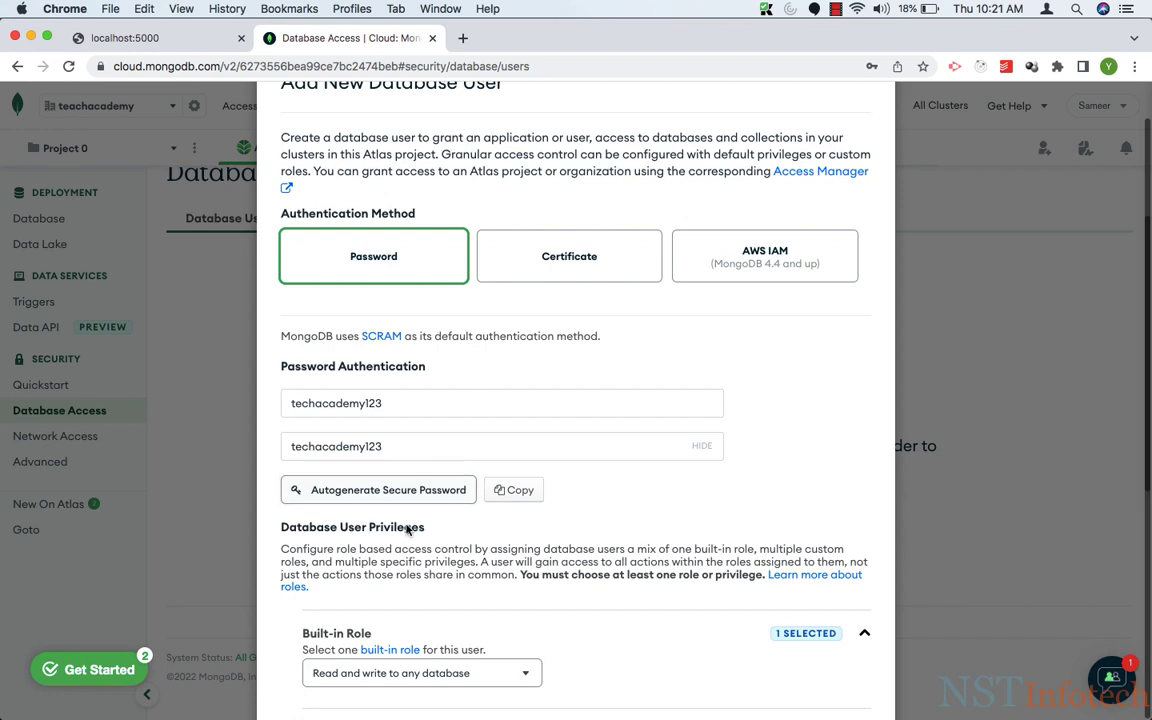
- Add the database user with the Read and write to any database role, and dismiss the browser's password-saving offer
scroll(457, 528, down, 1)
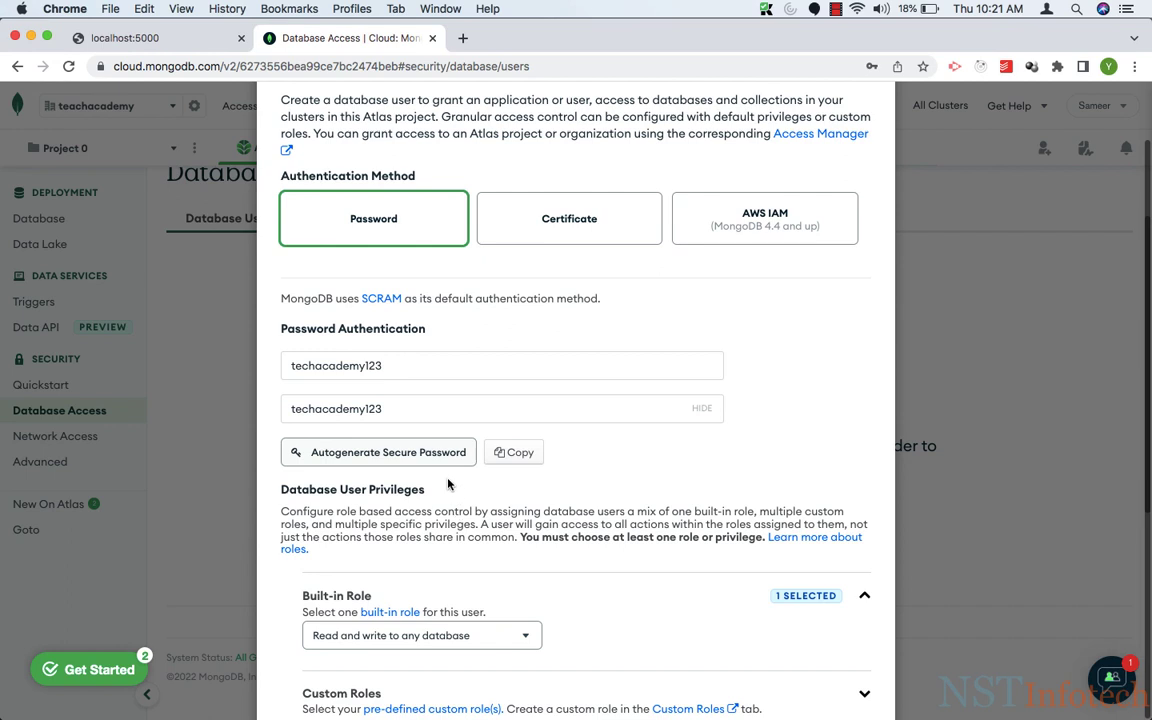
scroll(450, 480, down, 1)
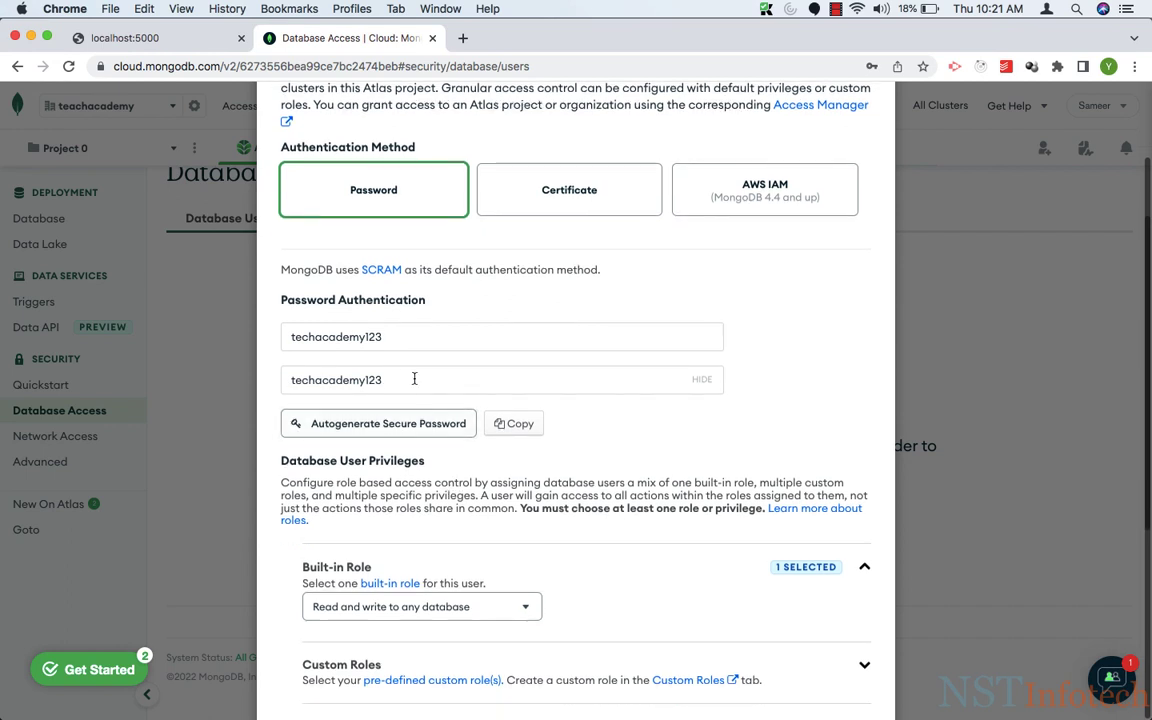
scroll(487, 491, down, 1)
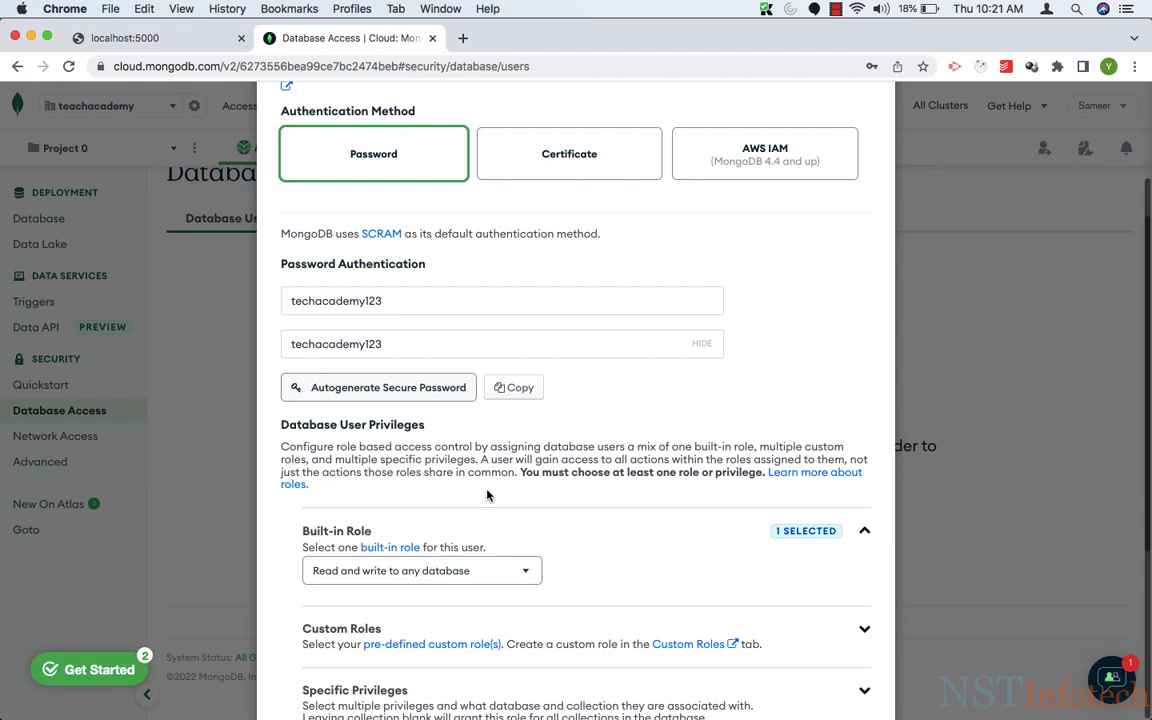
scroll(511, 432, down, 2)
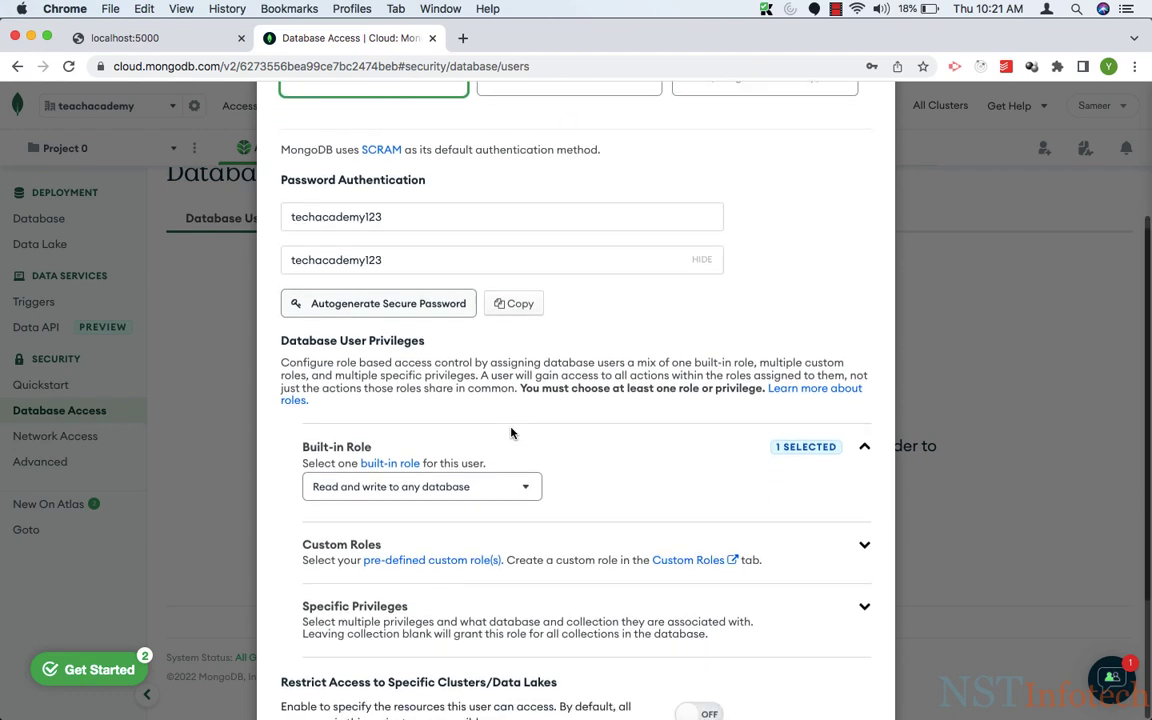
scroll(511, 432, down, 3)
scroll(511, 432, down, 2)
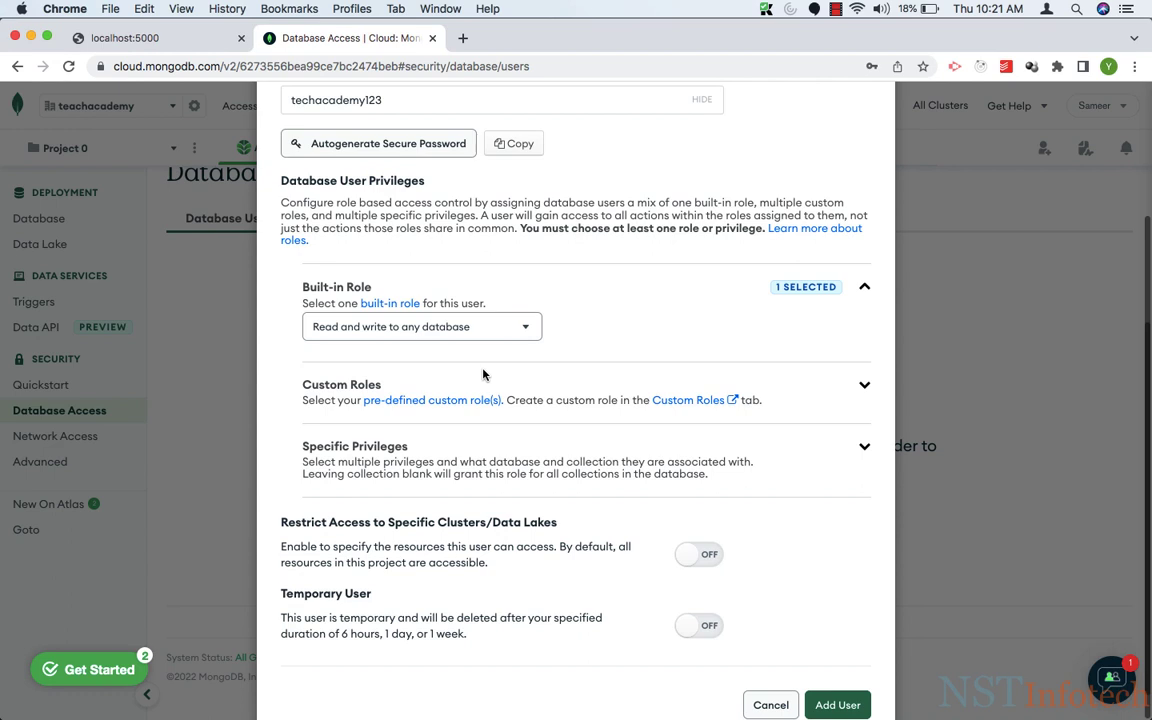
scroll(483, 376, down, 1)
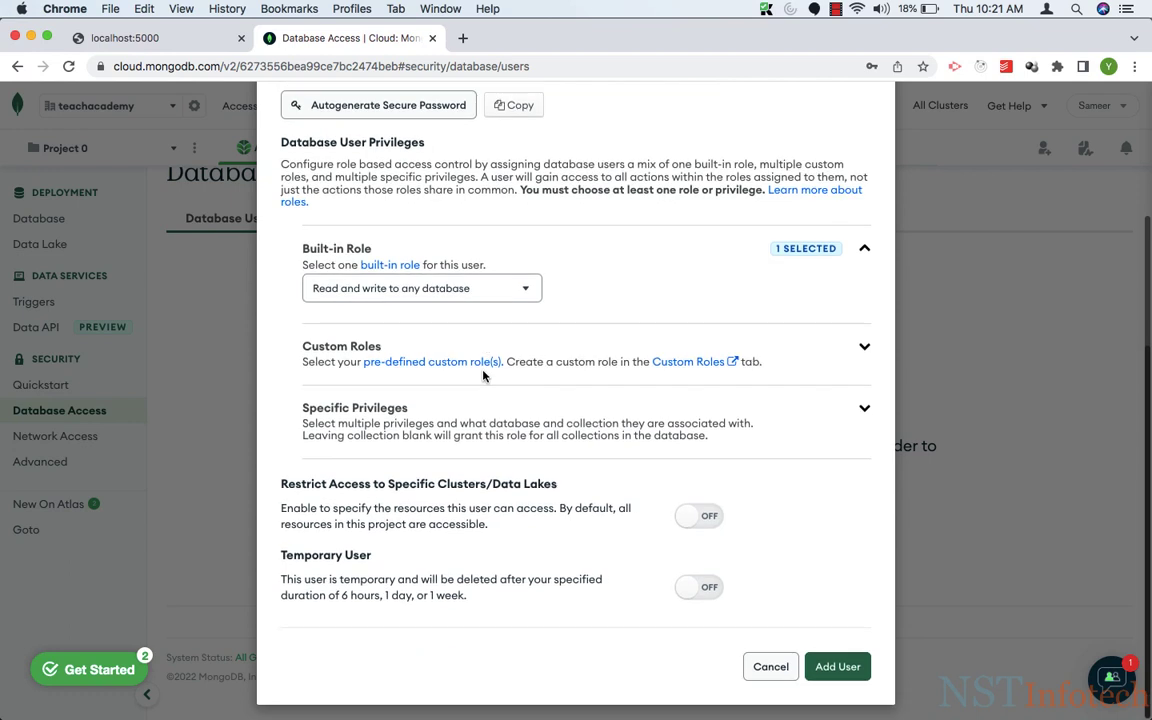
click(838, 668)
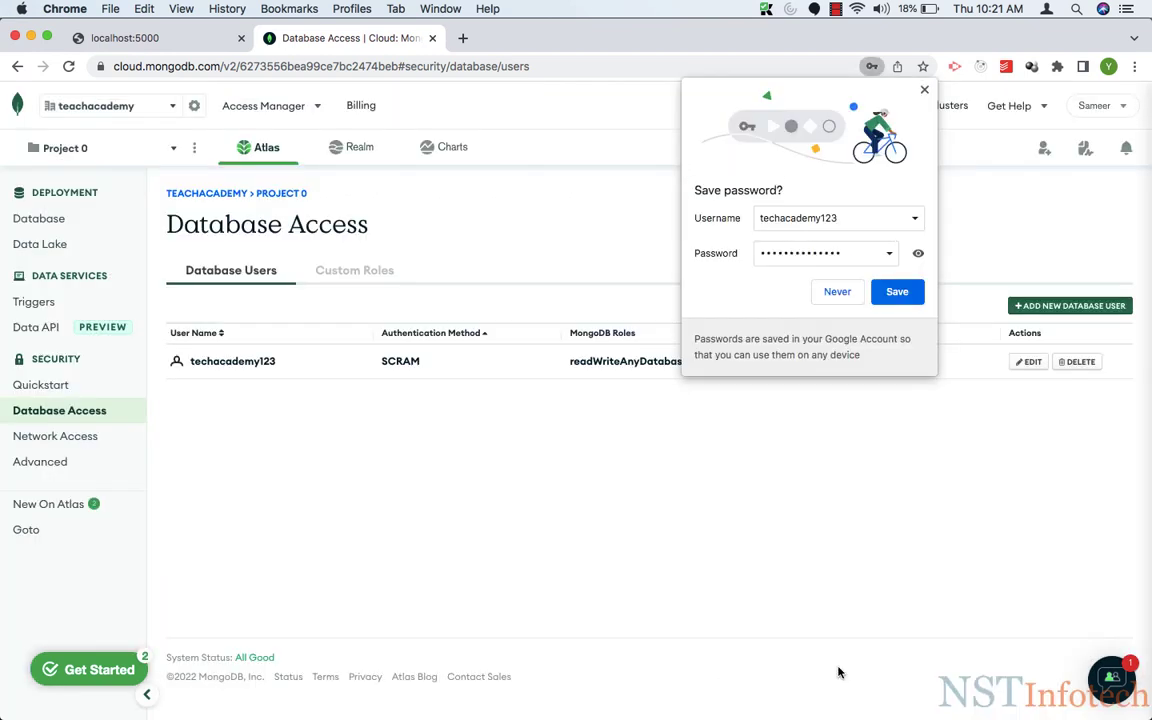
click(924, 90)
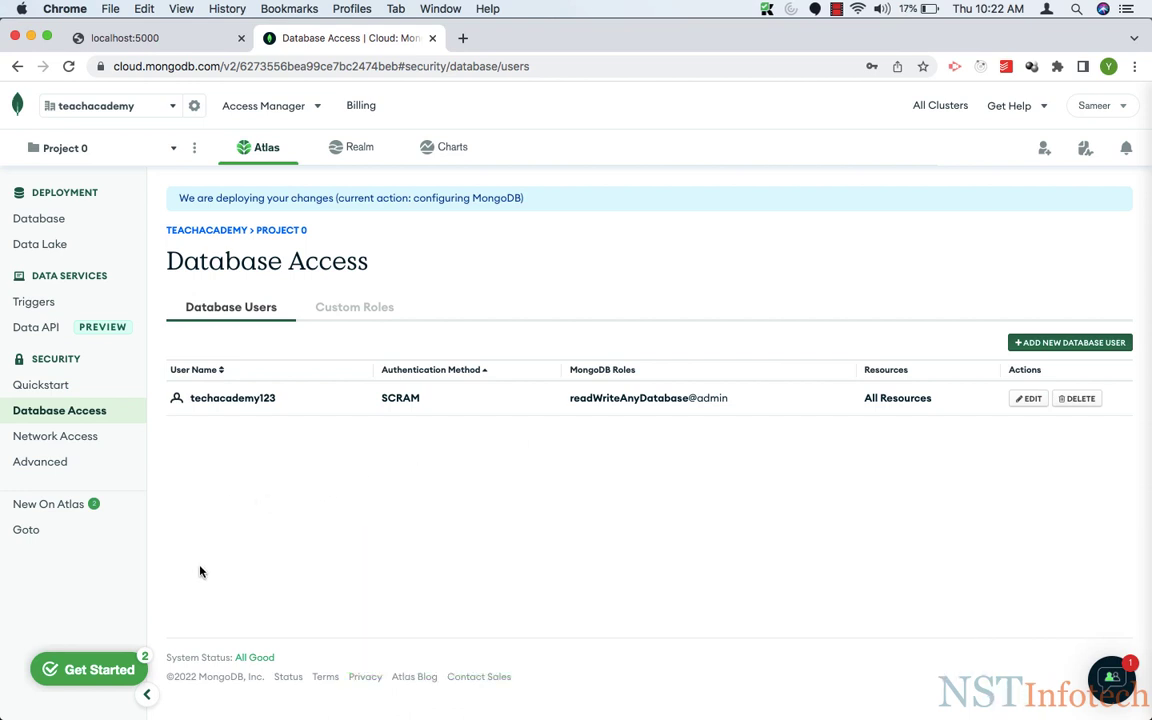
- Check the Connect to Atlas checklist for remaining setup tasks and collapse it again
click(117, 668)
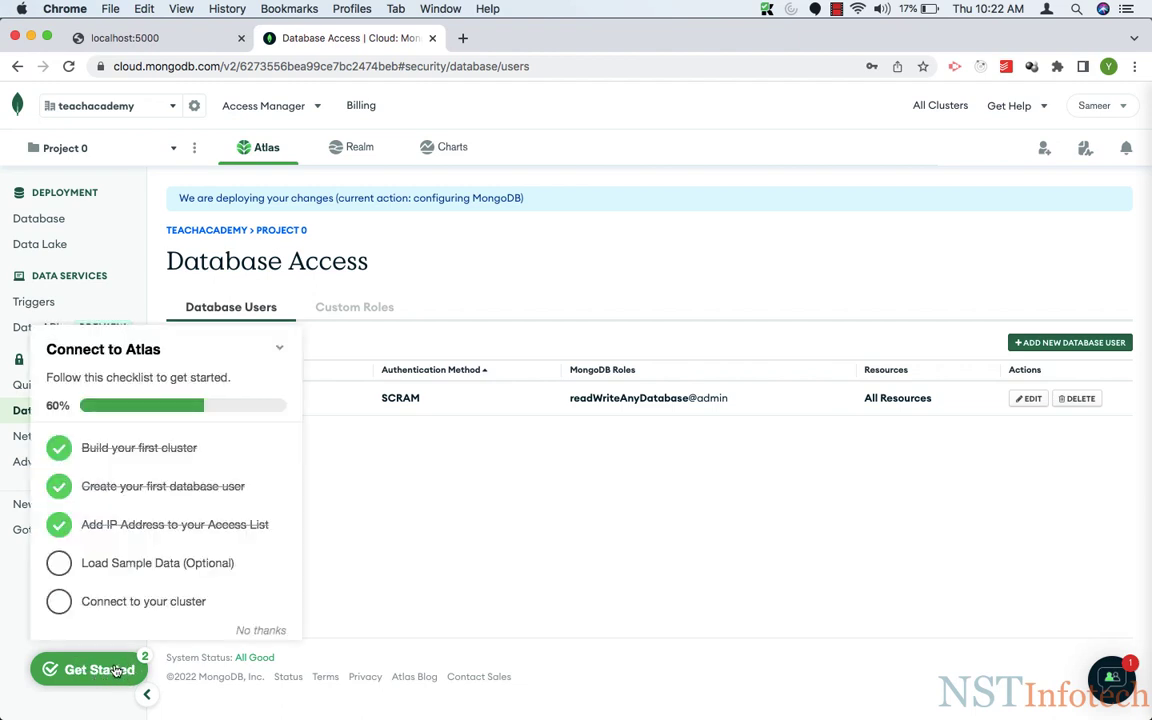
click(117, 668)
click(98, 669)
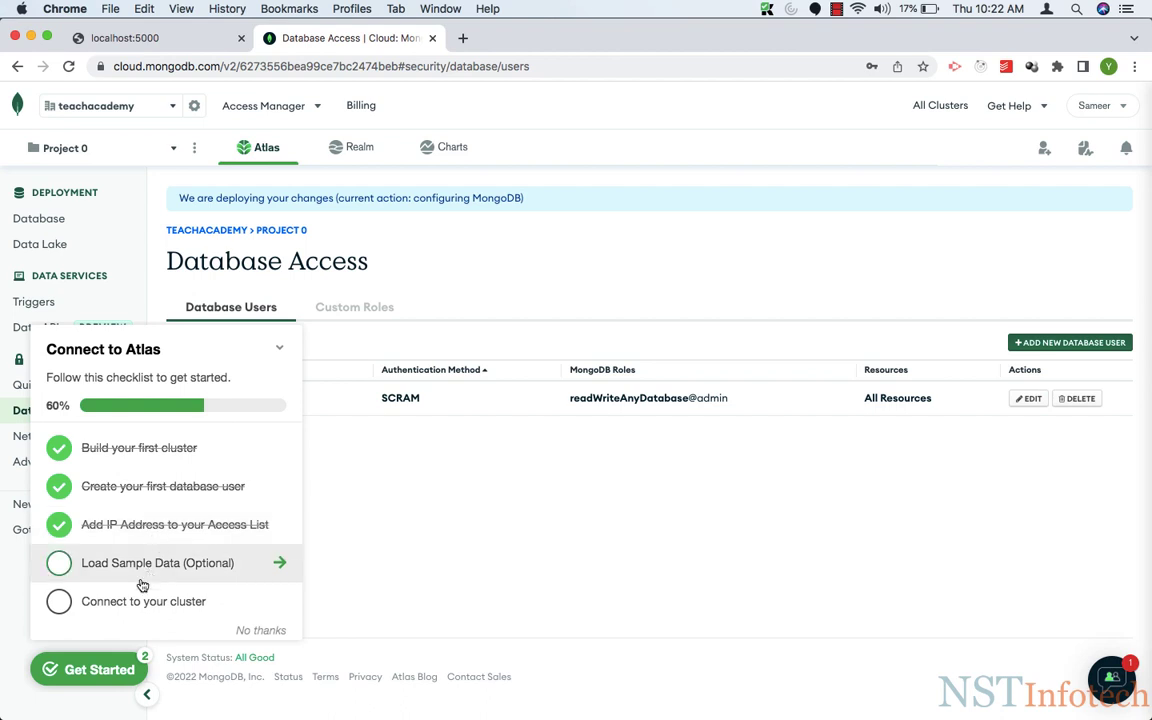
click(101, 666)
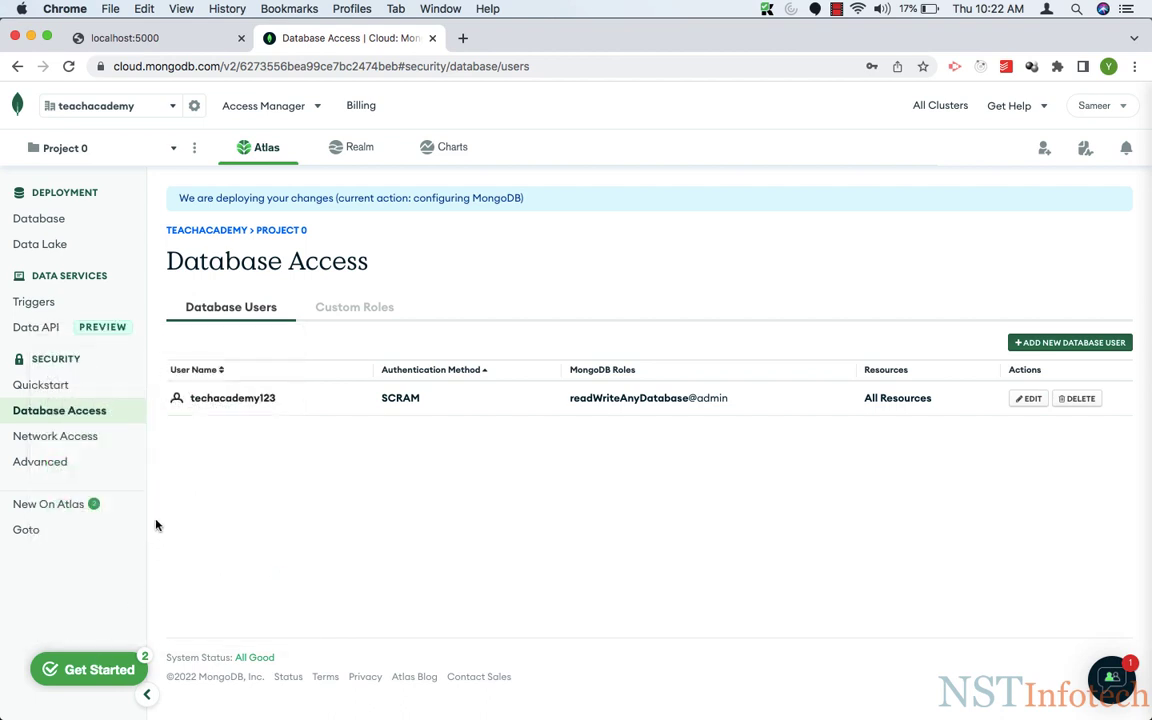
- Add an IP access list entry for the project that allows access from anywhere, 0.0.0.0/0
click(42, 438)
scroll(368, 550, down, 1)
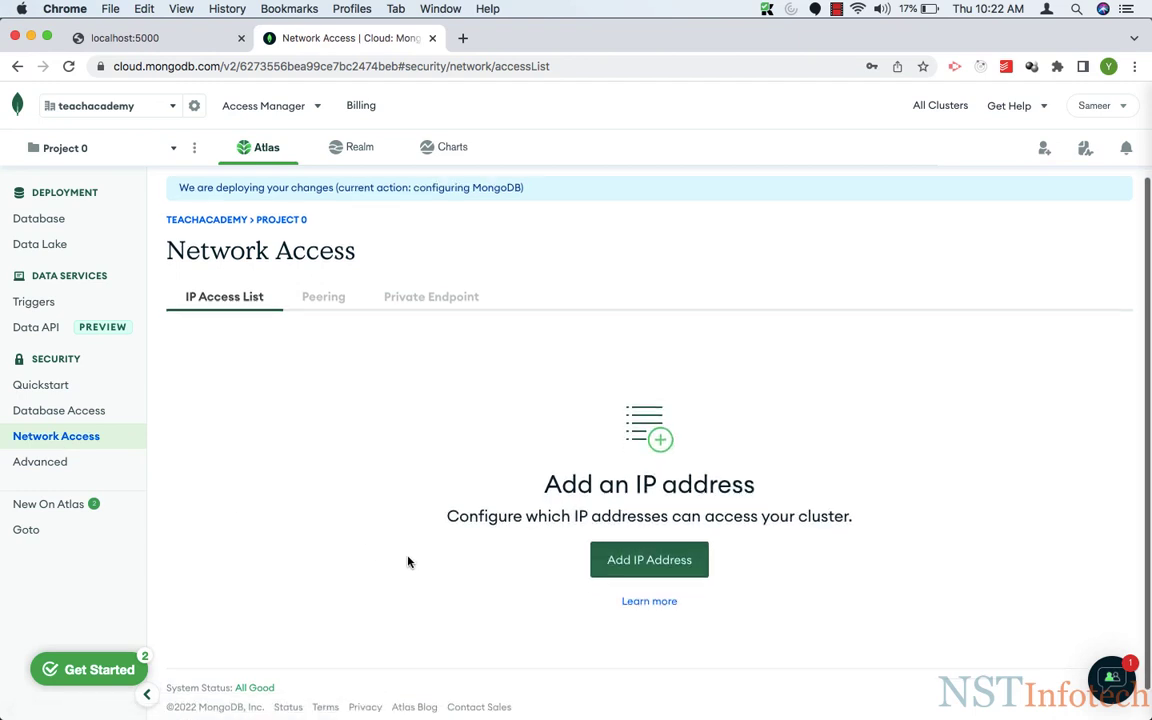
click(630, 547)
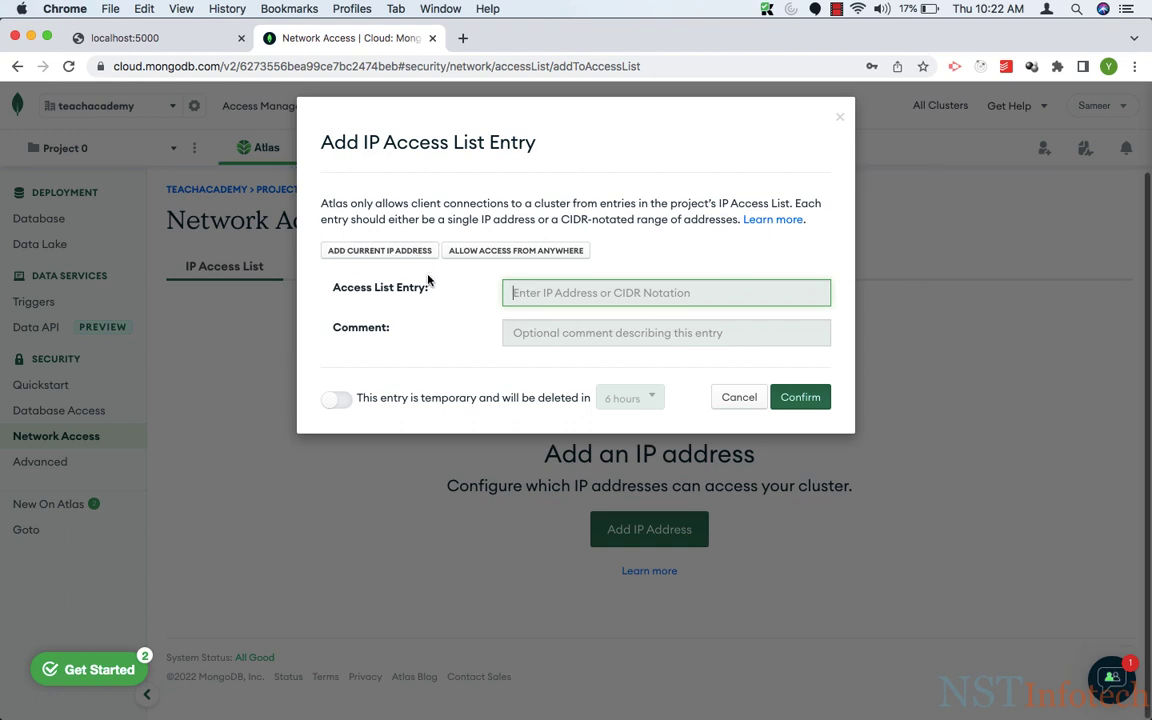
click(494, 253)
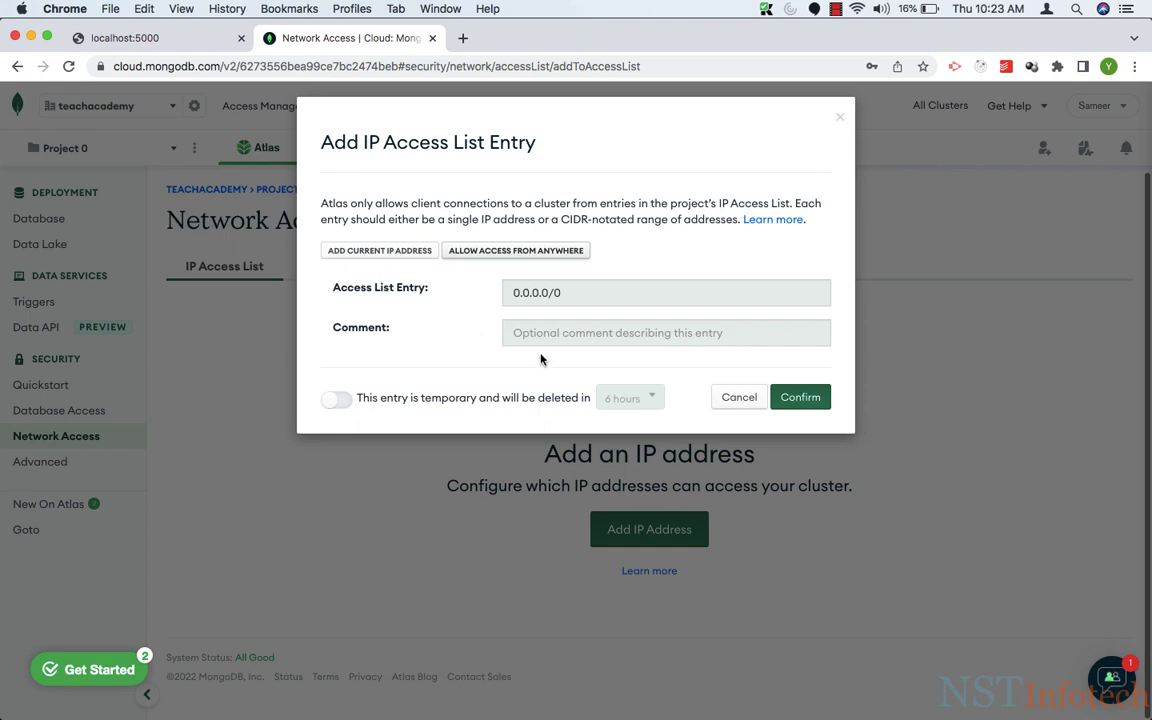
click(808, 399)
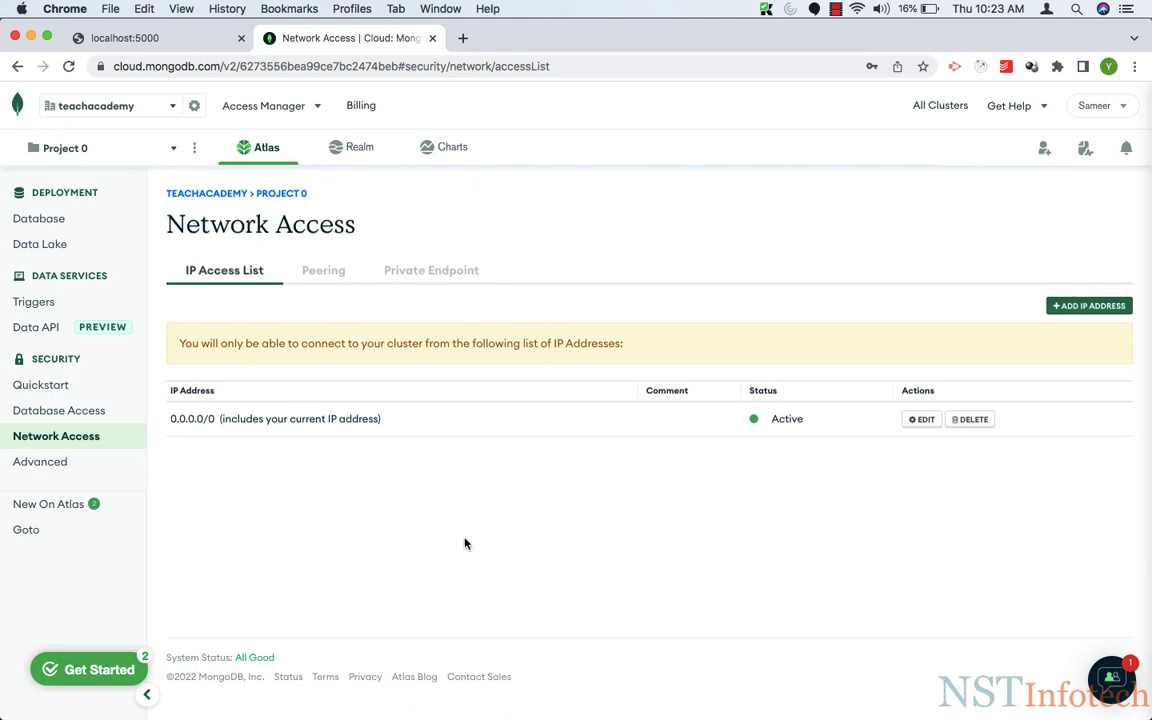
- Decline the Connect to Atlas checklist and dismiss it for good
click(91, 674)
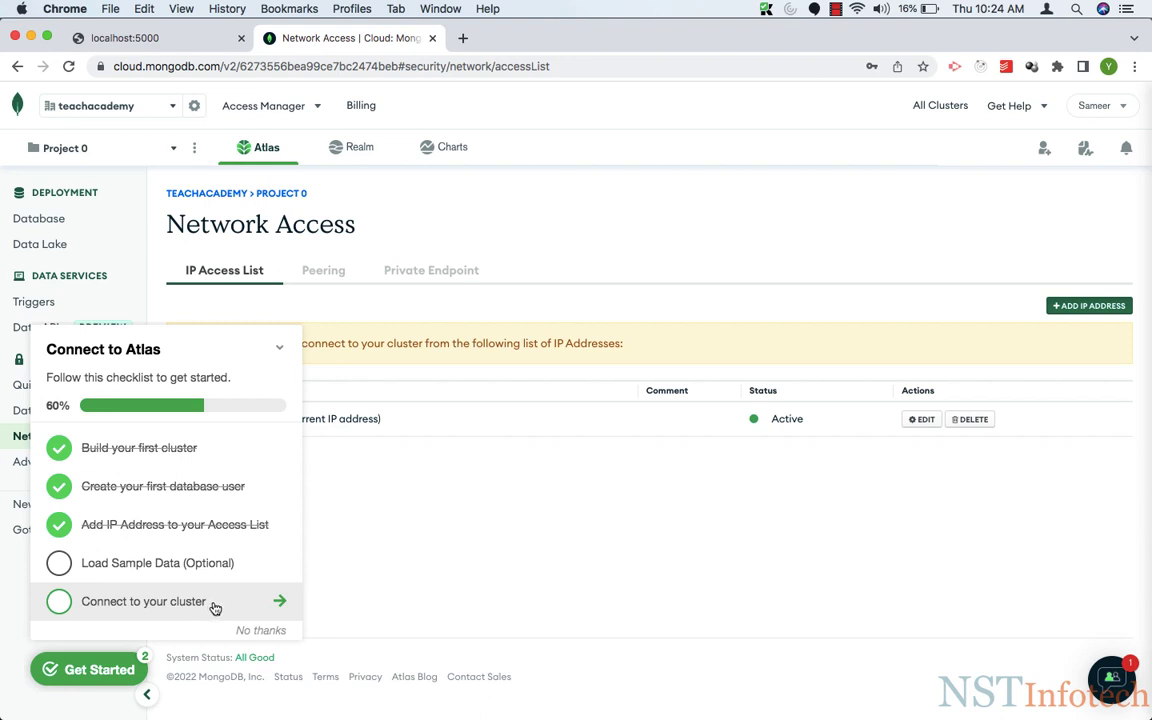
click(263, 632)
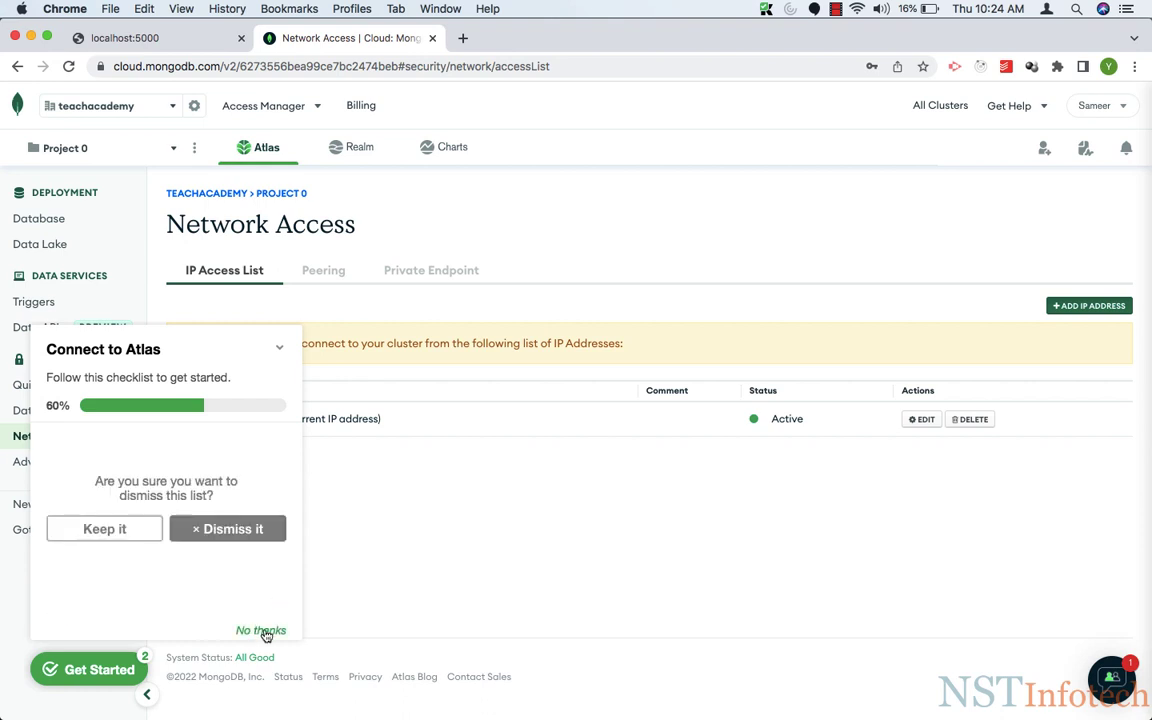
click(232, 530)
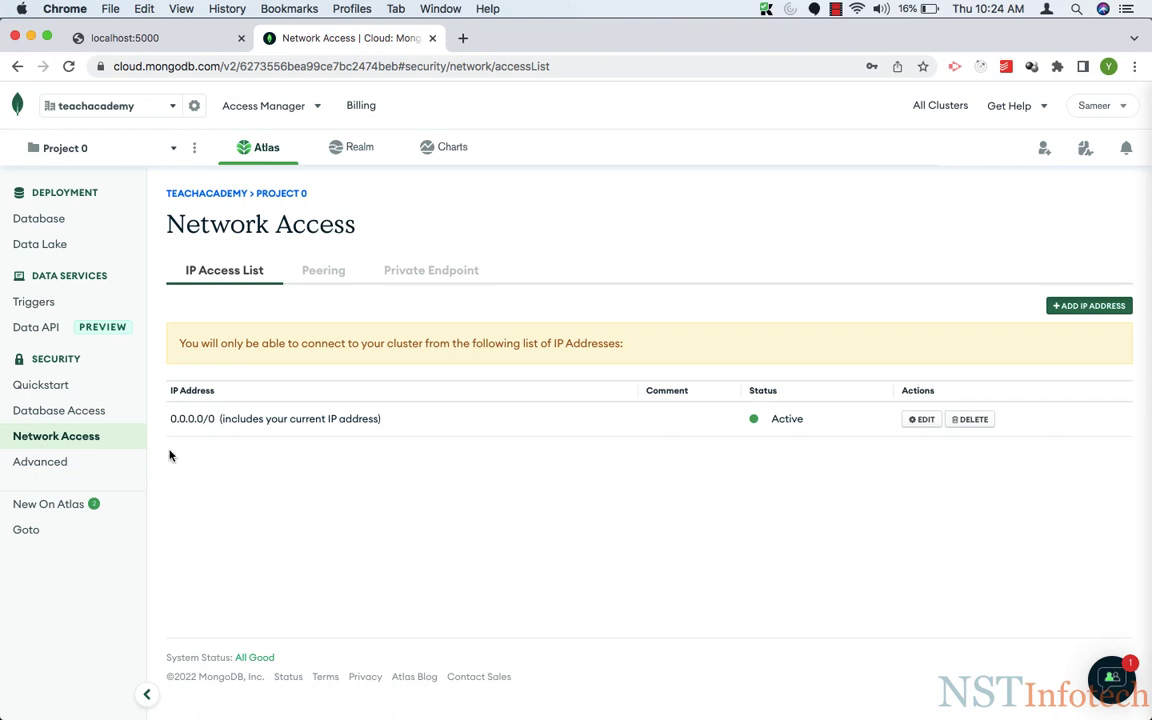
- Open the connection setup for Cluster0 and choose Connect your application to show its connection string
click(24, 218)
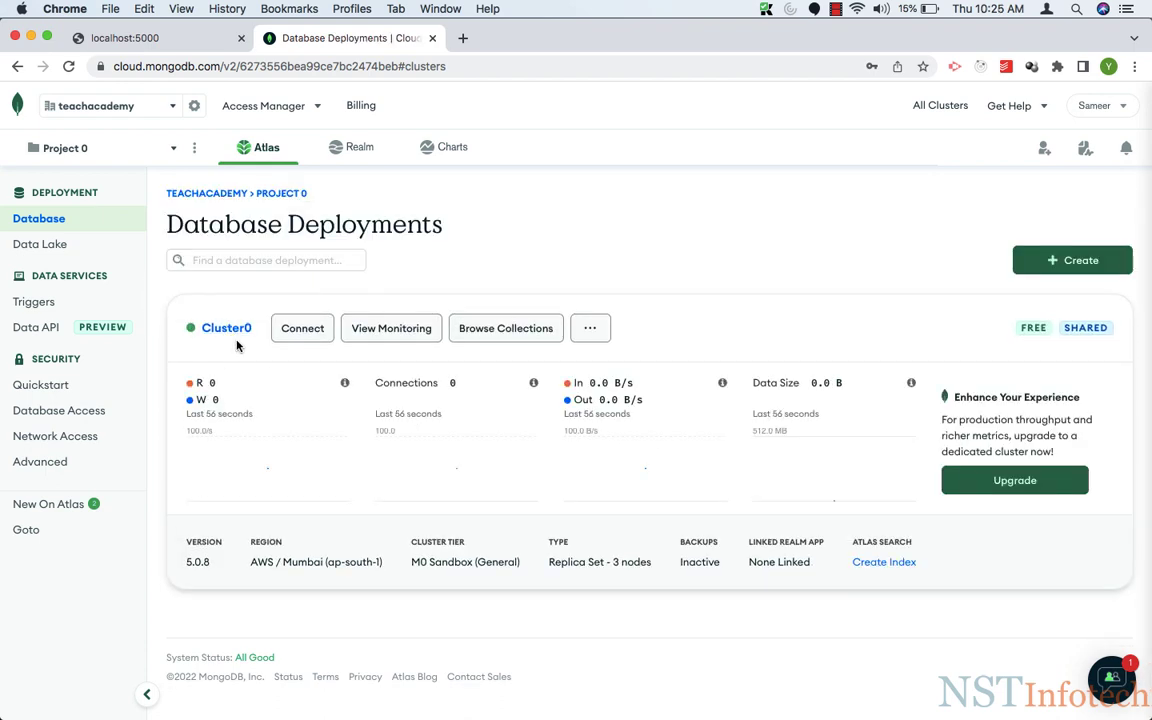
click(306, 331)
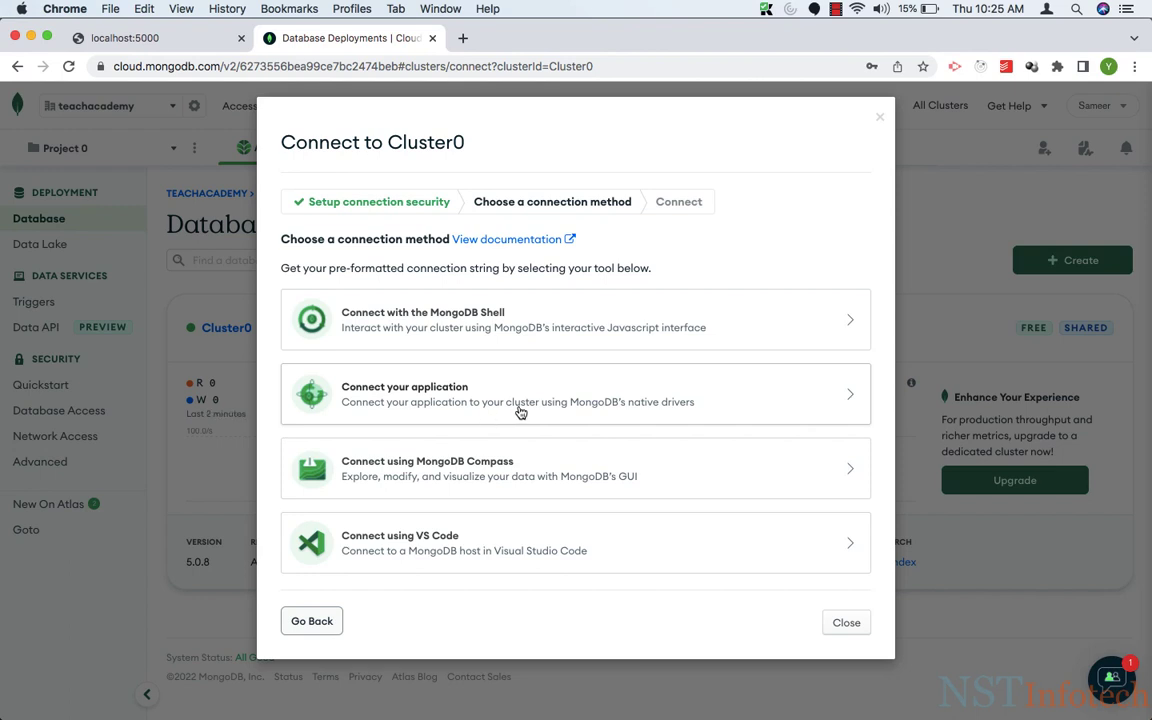
click(753, 403)
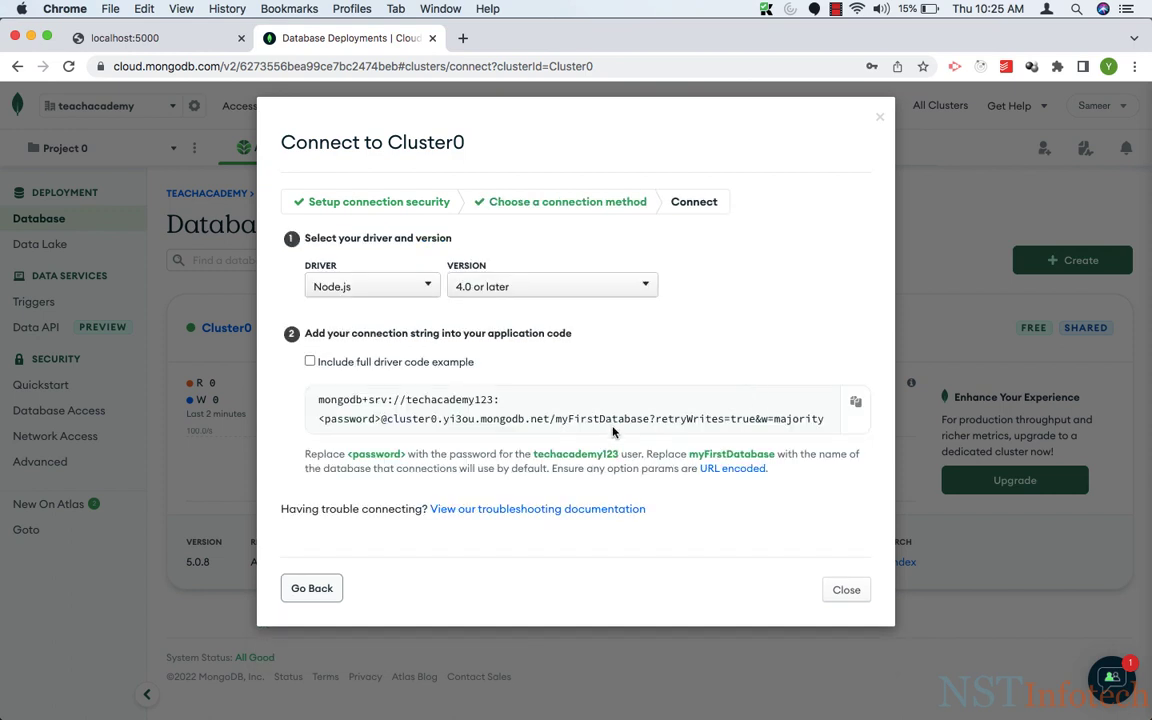